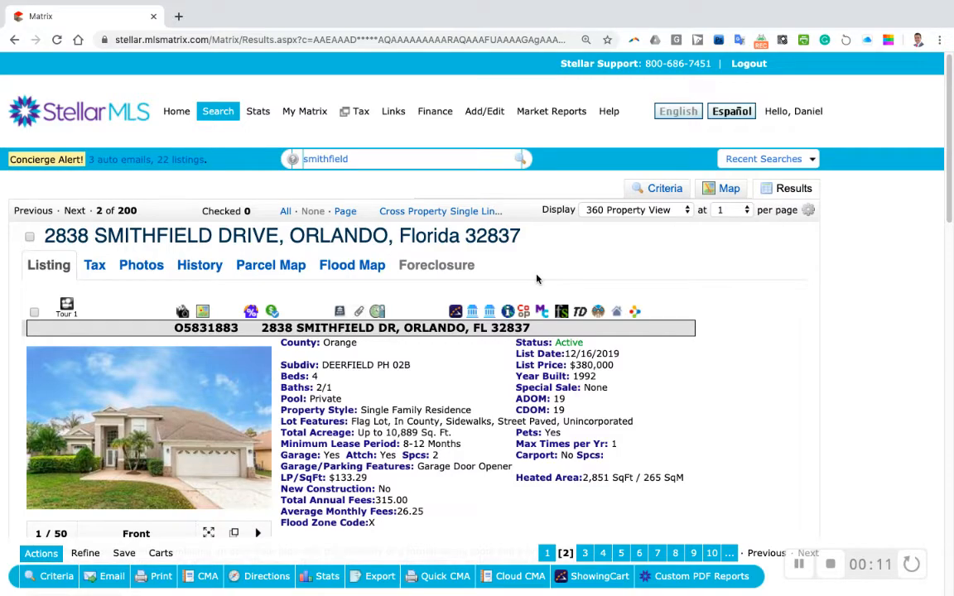
Step: From the Matrix listing page, launch a TransactionDesk transaction for the listing via the TD icon
{"action": "scroll", "coordinate": [538, 273], "scroll_direction": "down", "scroll_amount": 5}
{"action": "scroll", "coordinate": [542, 263], "scroll_direction": "up", "scroll_amount": 5}
{"action": "left_click_drag", "start_coordinate": [44, 236], "coordinate": [519, 236]}
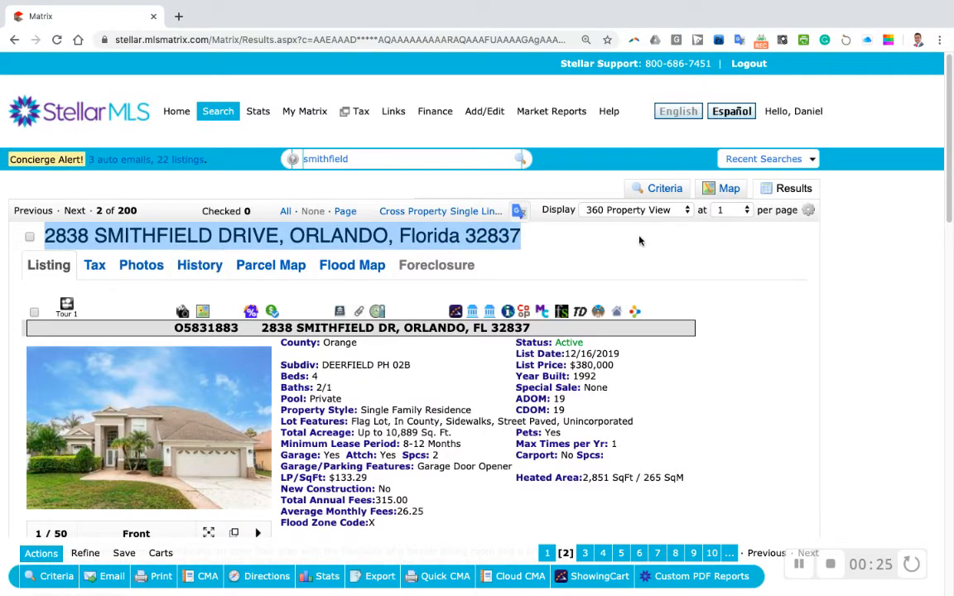
{"action": "left_click", "coordinate": [575, 213]}
{"action": "scroll", "coordinate": [304, 352], "scroll_direction": "down", "scroll_amount": 6}
{"action": "scroll", "coordinate": [309, 340], "scroll_direction": "up", "scroll_amount": 6}
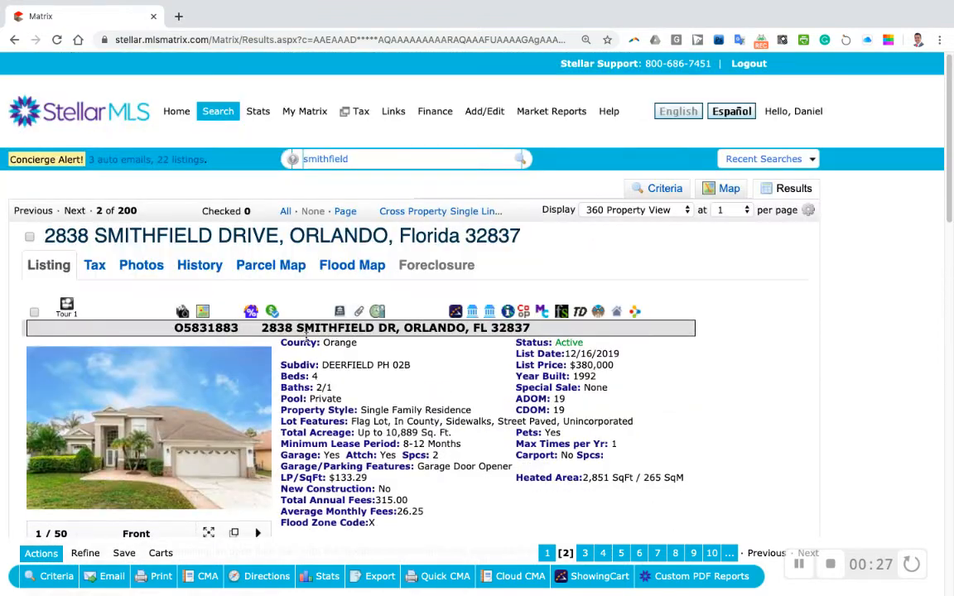
{"action": "left_click", "coordinate": [580, 312]}
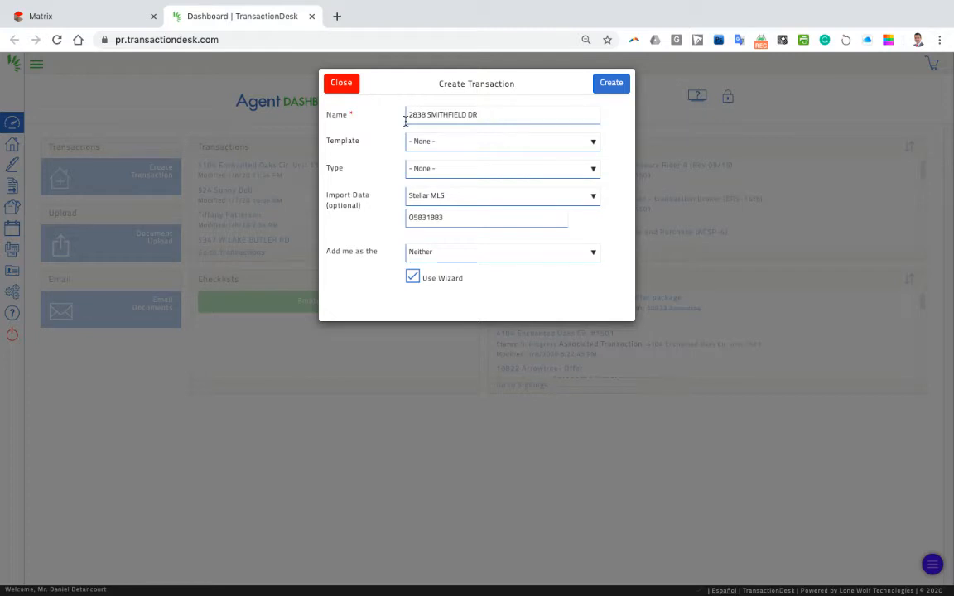
Step: Create the transaction with no template, type Residential Sale, adding me as Selling Agent
{"action": "left_click", "coordinate": [430, 141]}
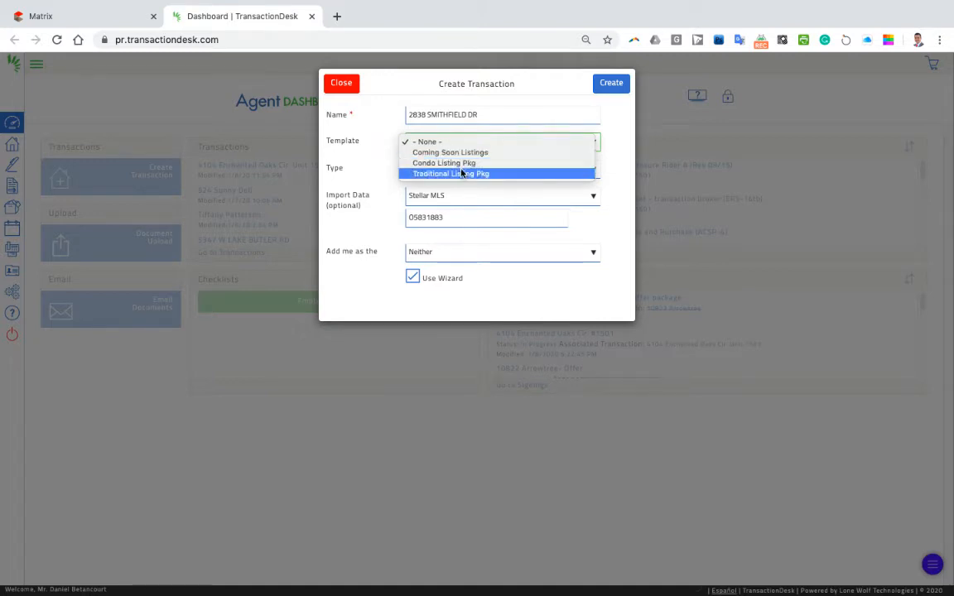
{"action": "left_click", "coordinate": [373, 144]}
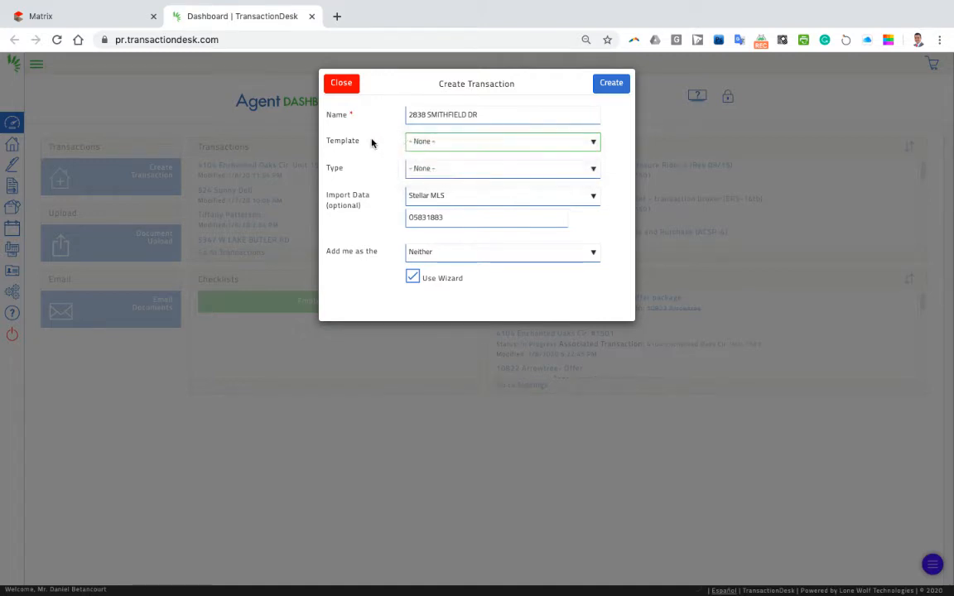
{"action": "left_click", "coordinate": [436, 170]}
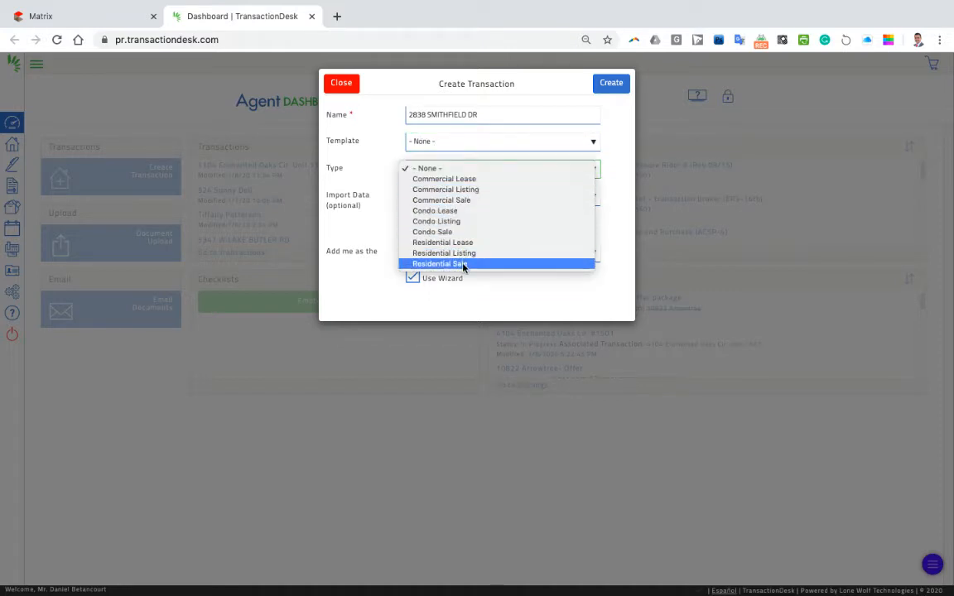
{"action": "left_click", "coordinate": [437, 263]}
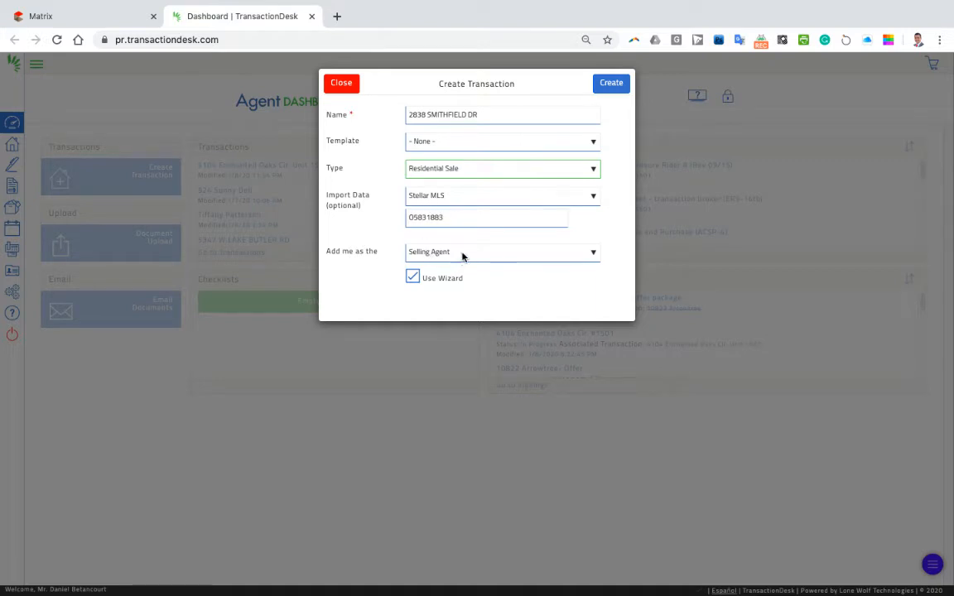
{"action": "left_click", "coordinate": [613, 86]}
{"action": "left_click", "coordinate": [614, 84]}
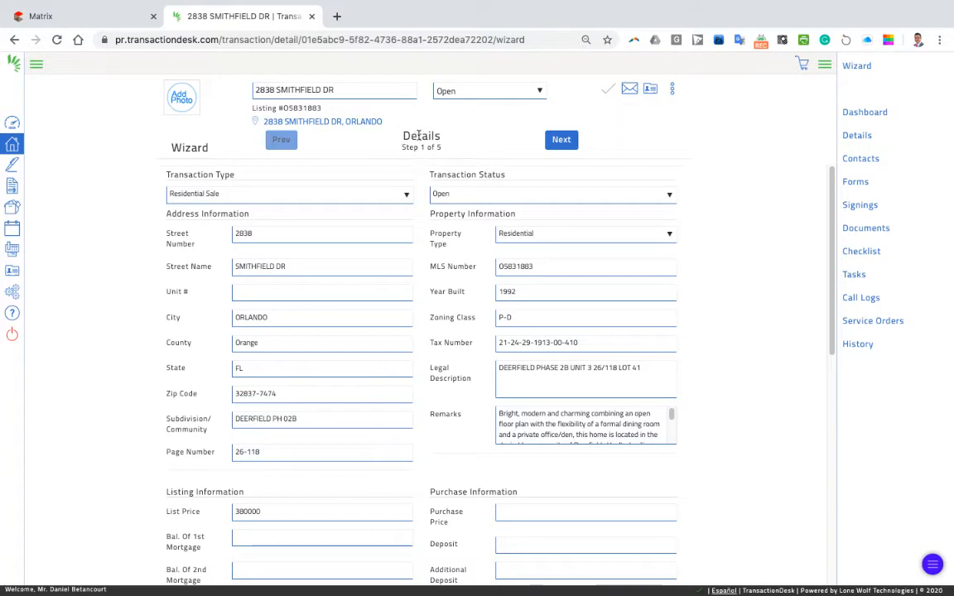
Step: On Transaction Dates, set Offer Date 01/09/2020 and Offer Expiration Date 01/11/2020
{"action": "left_click", "coordinate": [564, 140]}
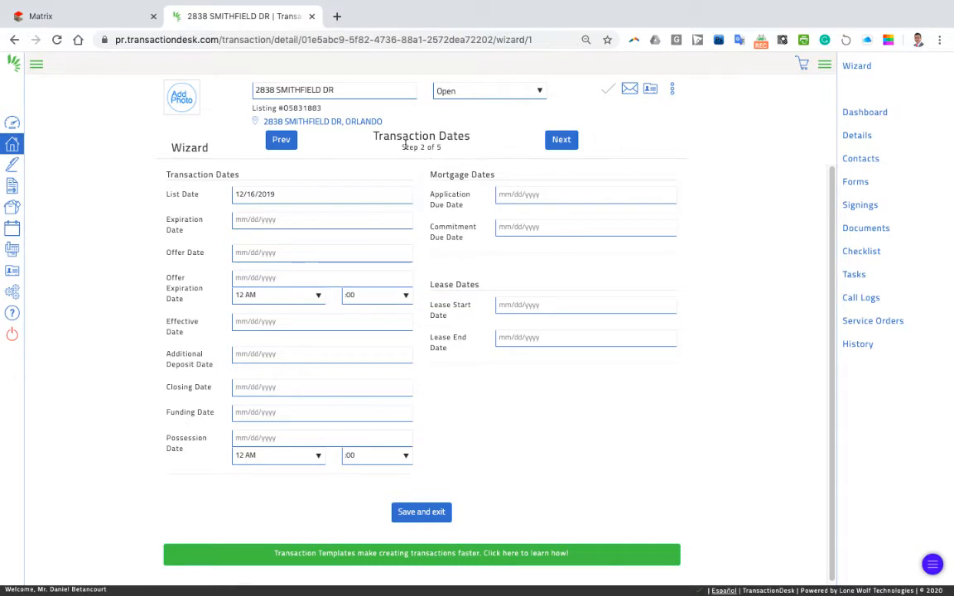
{"action": "left_click", "coordinate": [281, 198]}
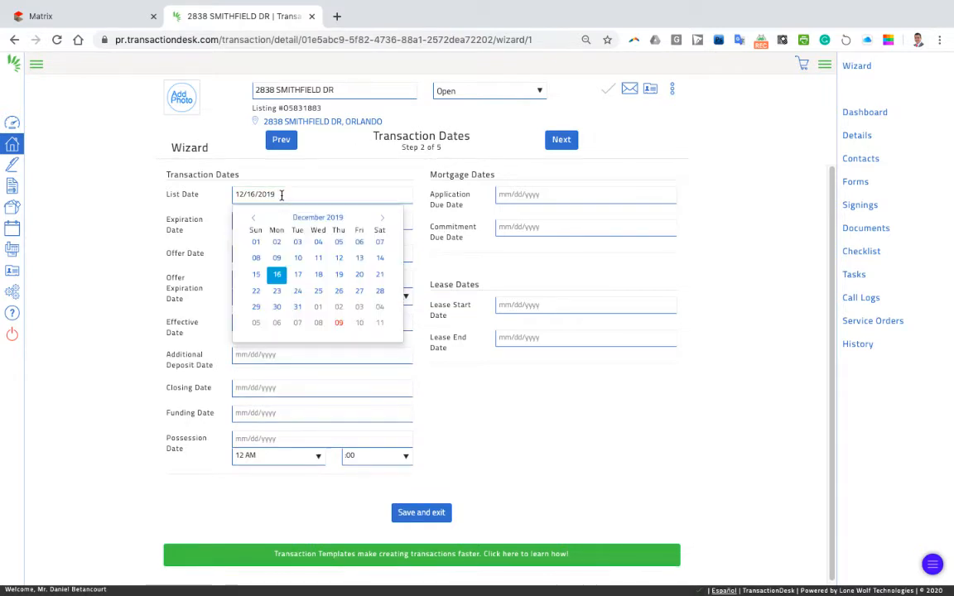
{"action": "left_click", "coordinate": [152, 205]}
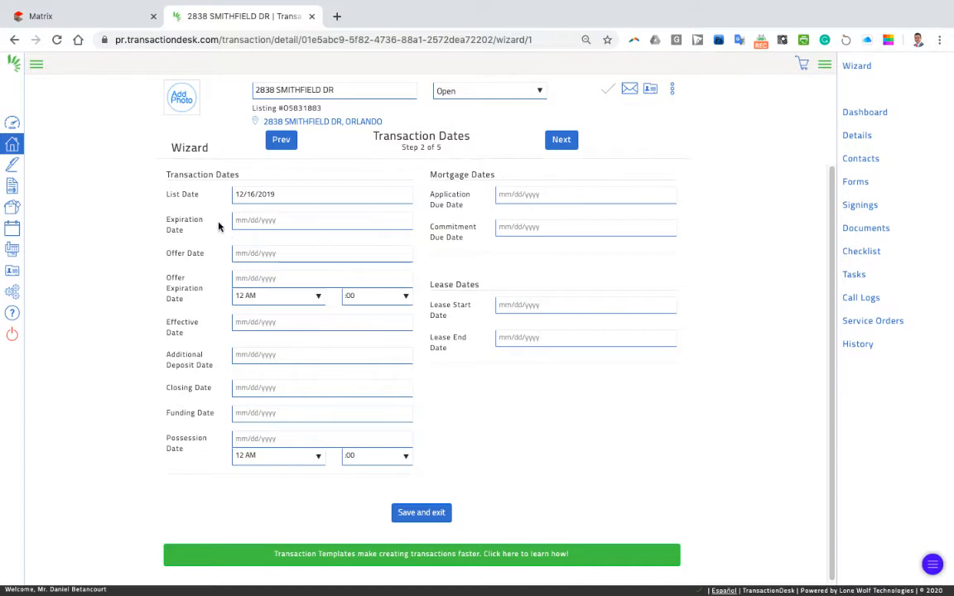
{"action": "left_click", "coordinate": [256, 254]}
{"action": "left_click", "coordinate": [338, 316]}
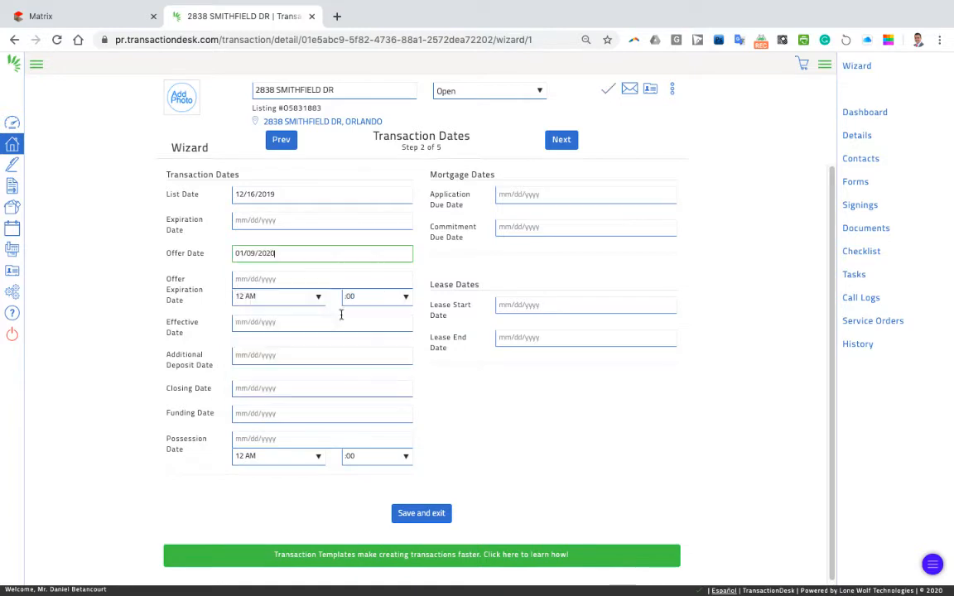
{"action": "left_click", "coordinate": [240, 279]}
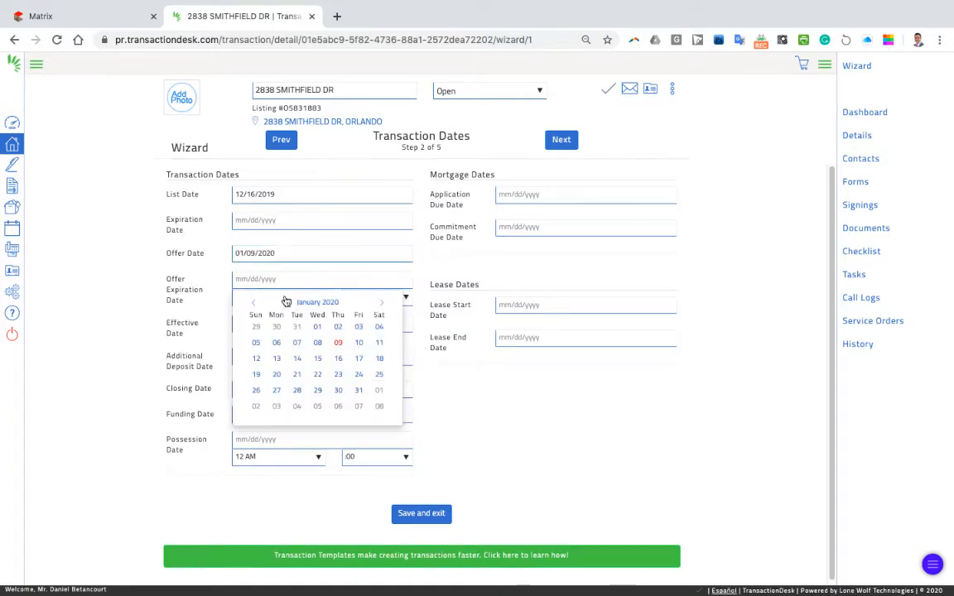
{"action": "left_click", "coordinate": [380, 344]}
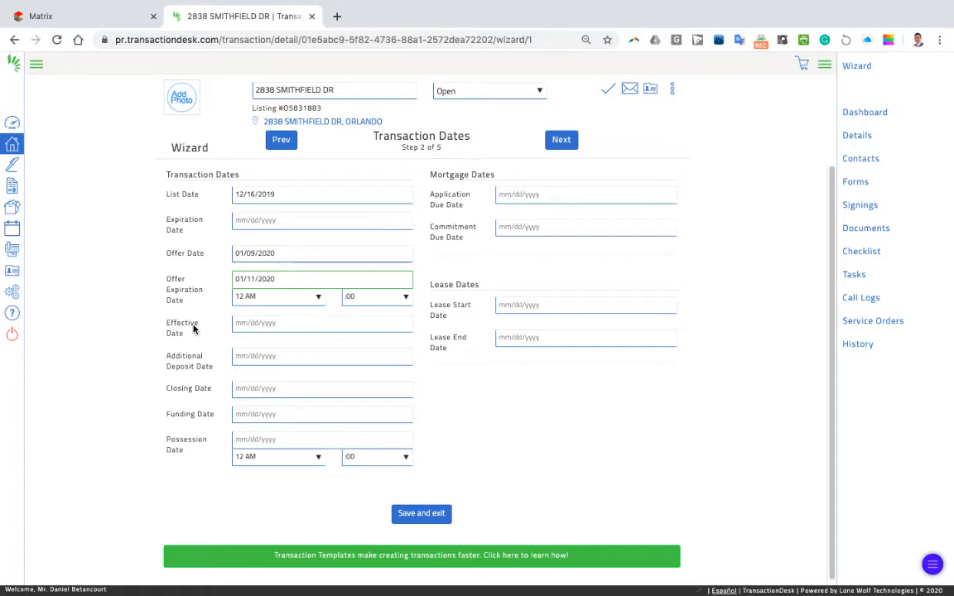
{"action": "left_click", "coordinate": [247, 389]}
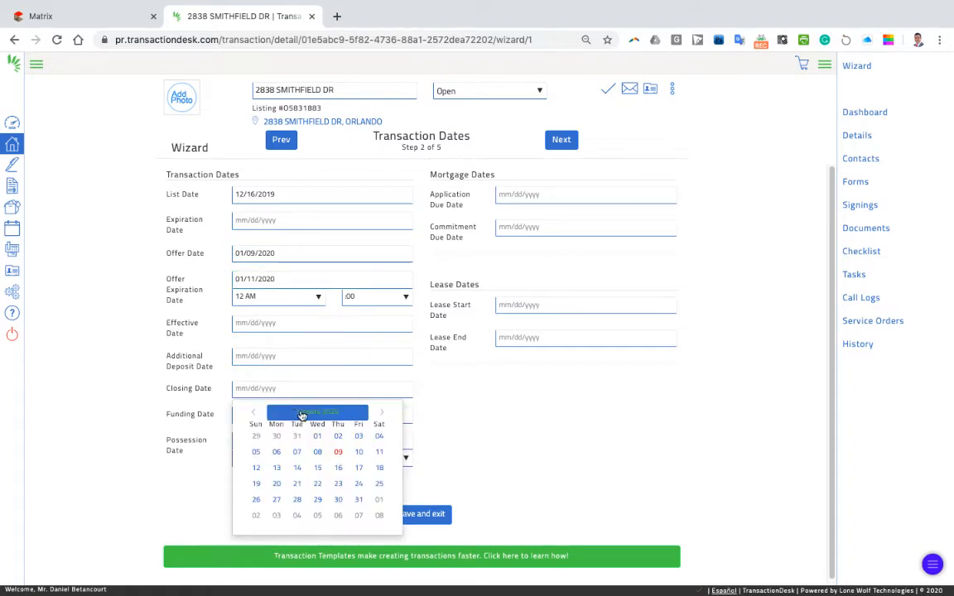
Step: Pick February 21, 2020 as the closing date and continue to the Contacts step
{"action": "left_click", "coordinate": [380, 413]}
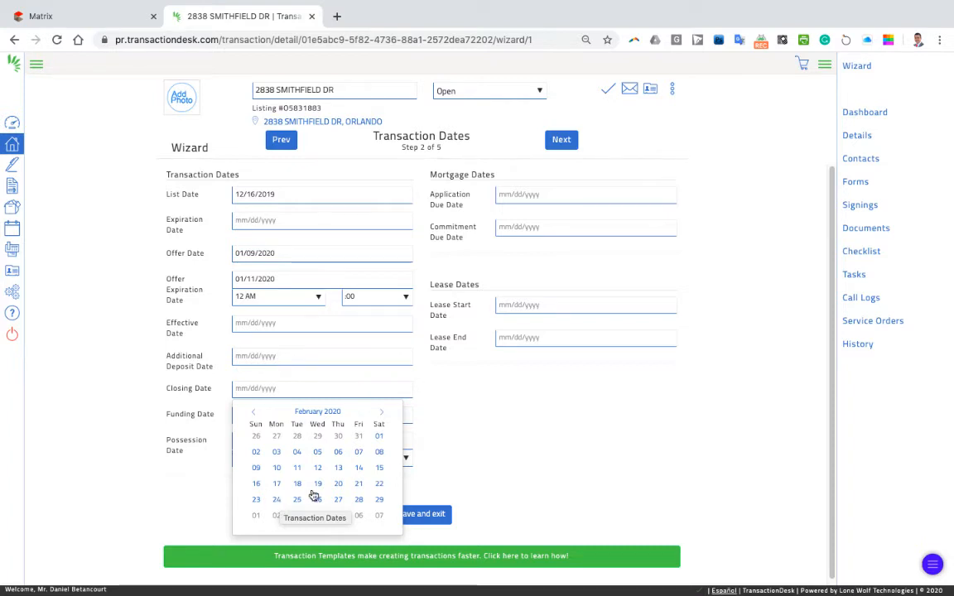
{"action": "left_click", "coordinate": [358, 483]}
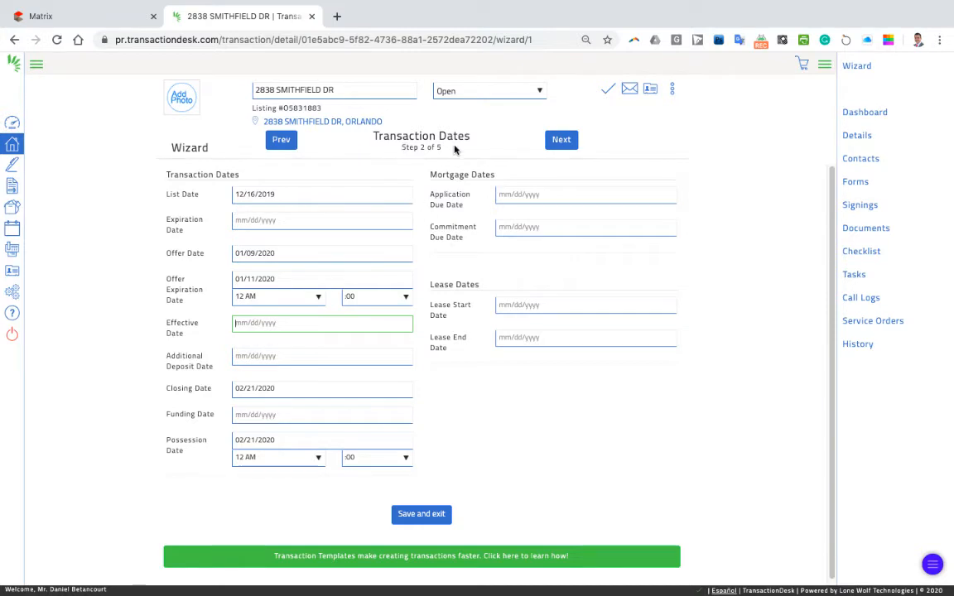
{"action": "left_click", "coordinate": [563, 140]}
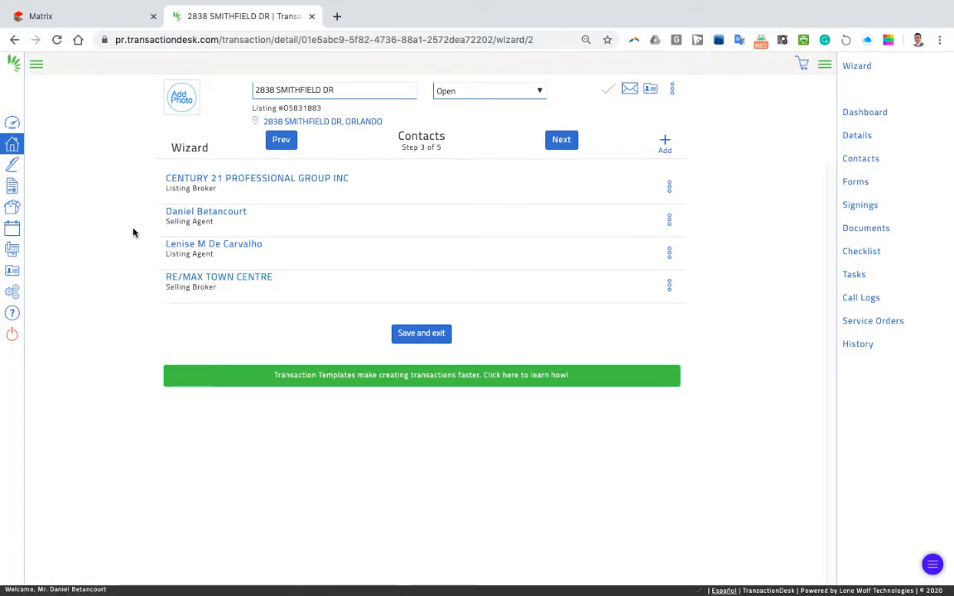
Step: Start a new transaction contact and set its type to Buyer
{"action": "left_click", "coordinate": [666, 145]}
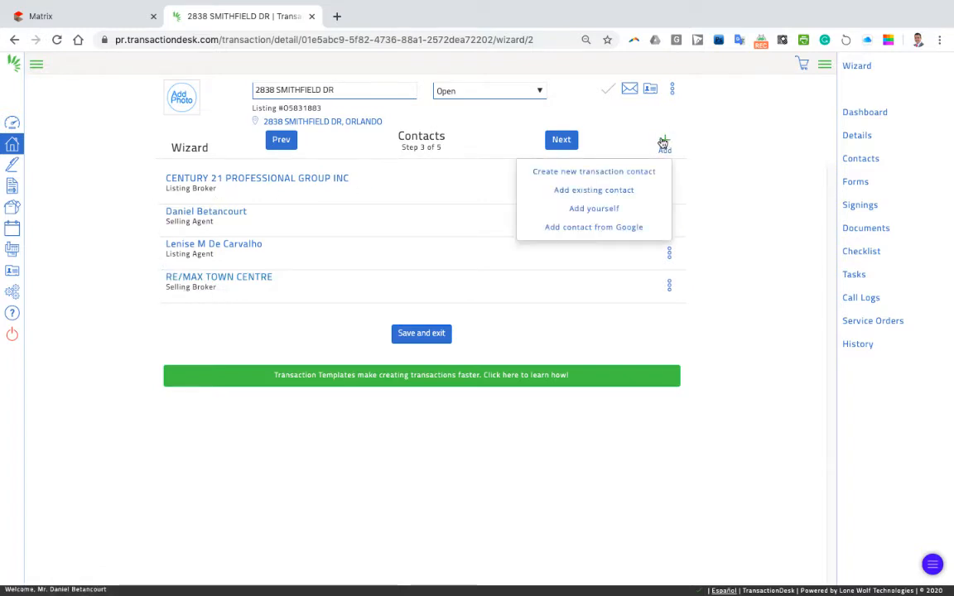
{"action": "left_click", "coordinate": [586, 173]}
{"action": "left_click", "coordinate": [502, 146]}
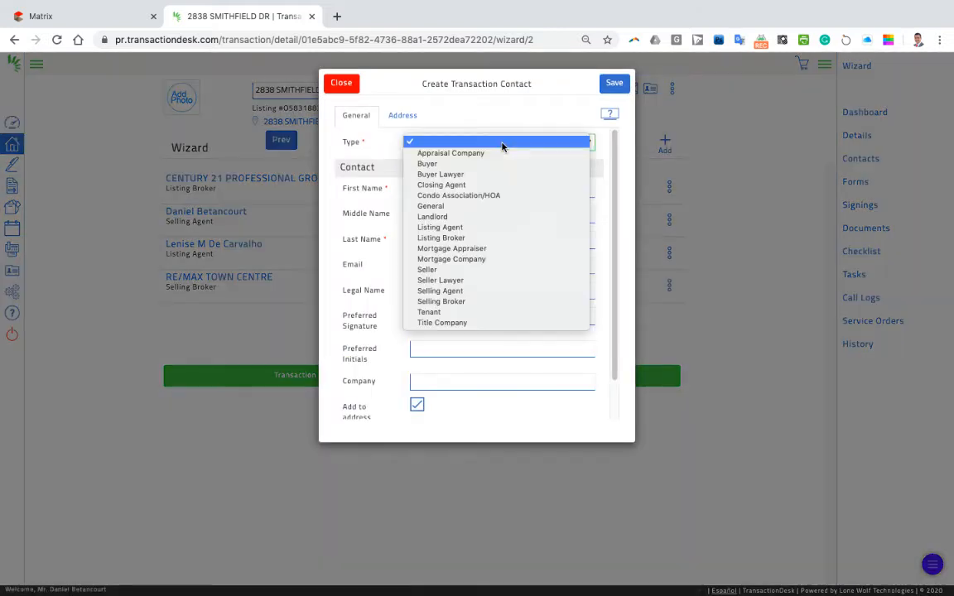
{"action": "left_click", "coordinate": [375, 141]}
{"action": "left_click", "coordinate": [437, 144]}
{"action": "left_click", "coordinate": [440, 164]}
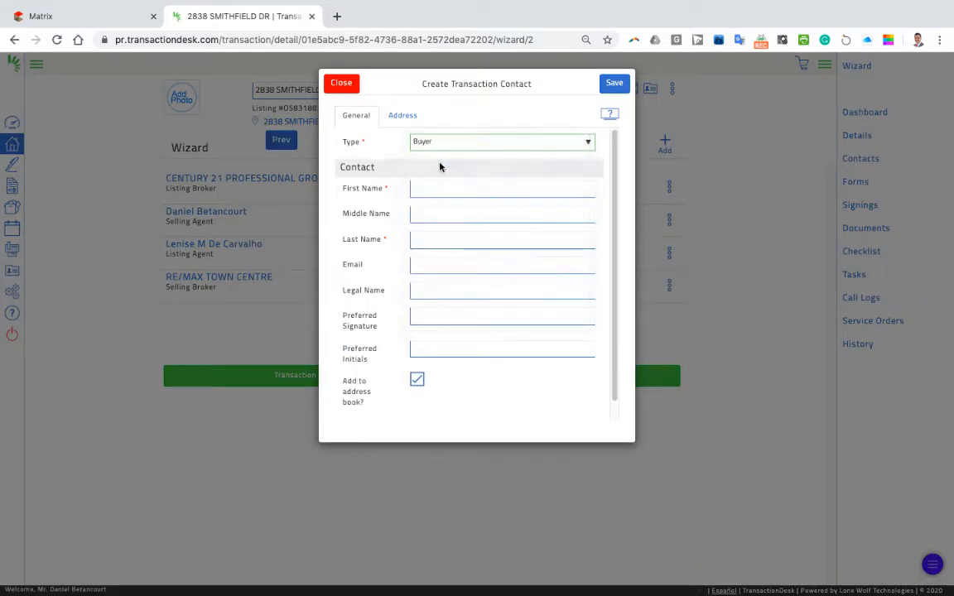
Step: Fill in the buyer's first name, last name and e-mail address, then save the contact
{"action": "left_click", "coordinate": [445, 188]}
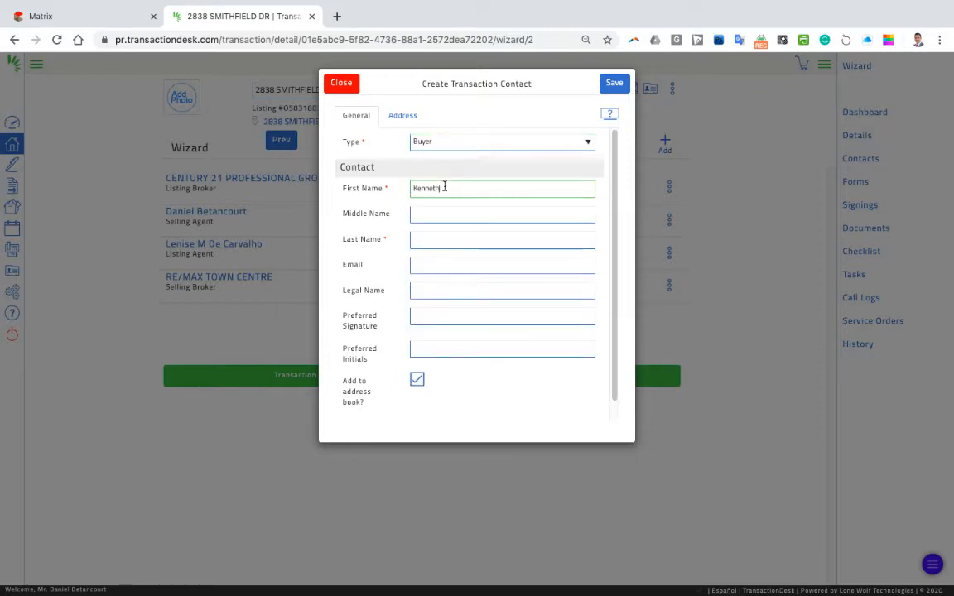
{"action": "key", "text": "Tab"}
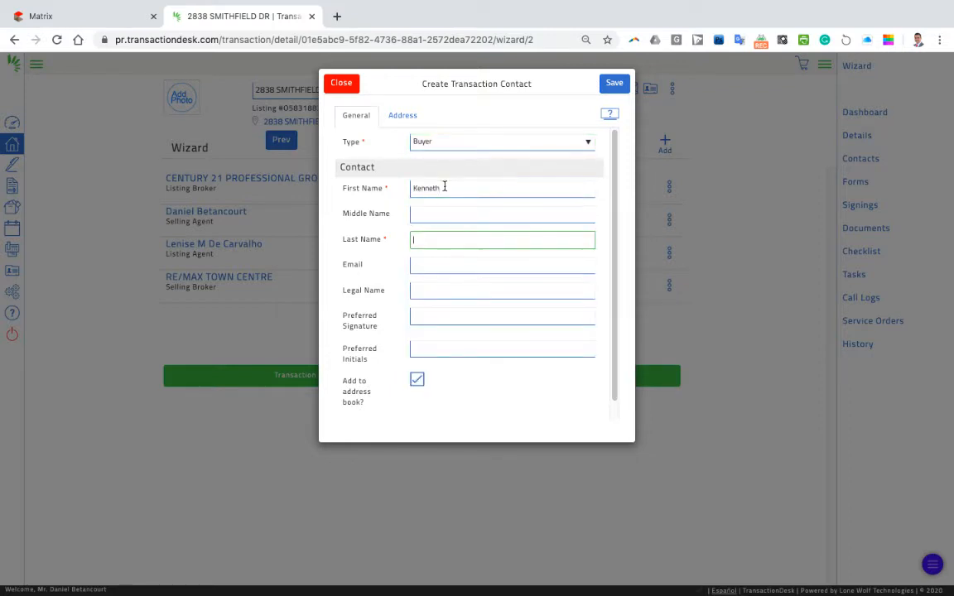
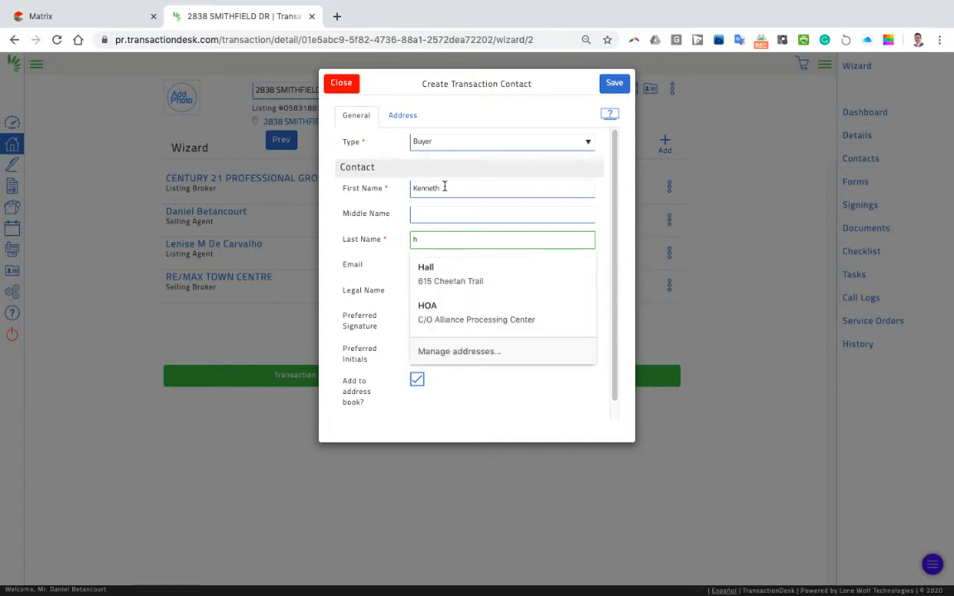
{"action": "key", "text": "Tab"}
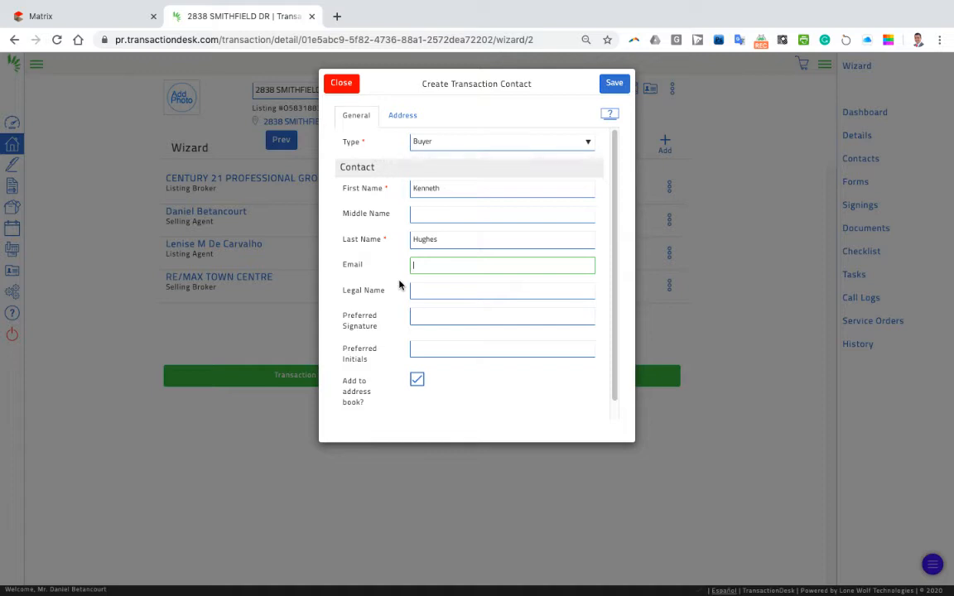
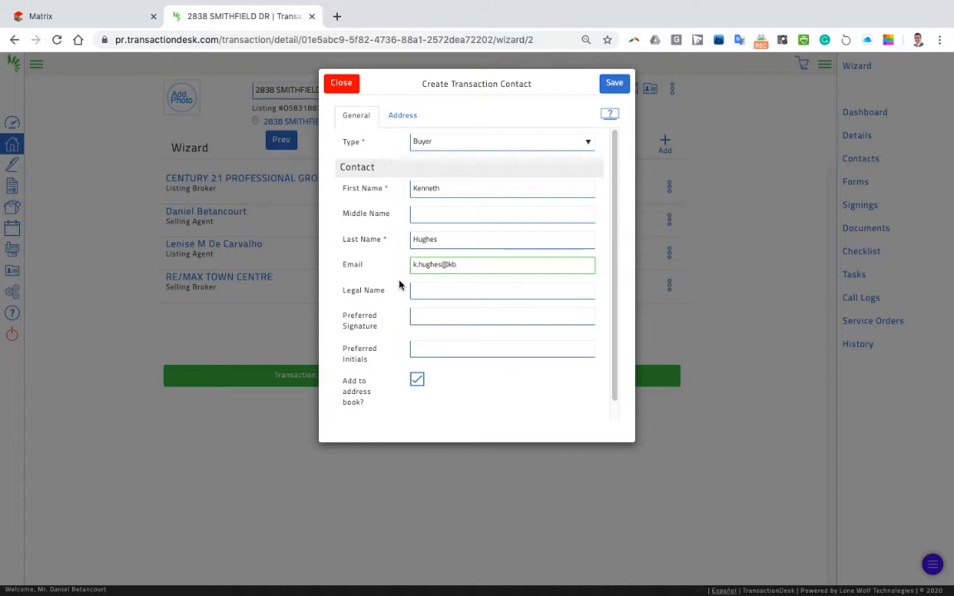
{"action": "left_click", "coordinate": [614, 86]}
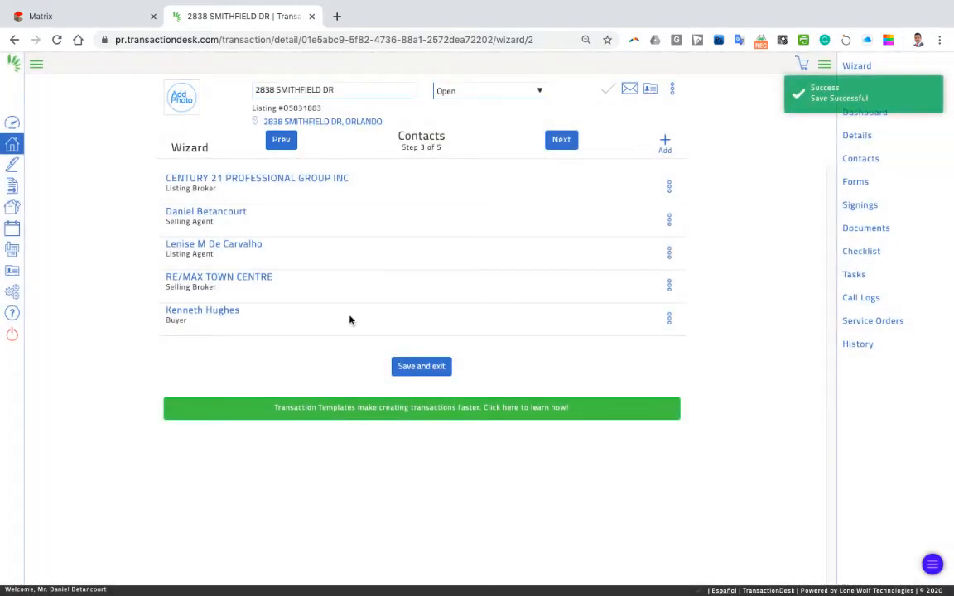
Step: Save a second Buyer contact with the buyer's first and last name, then continue to Forms
{"action": "left_click", "coordinate": [661, 146]}
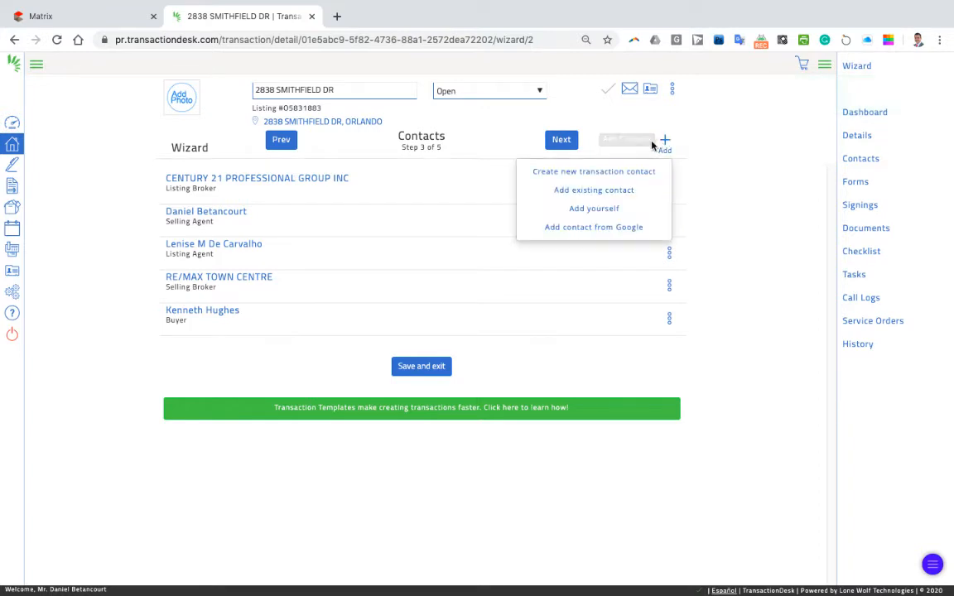
{"action": "left_click", "coordinate": [571, 172]}
{"action": "left_click", "coordinate": [465, 144]}
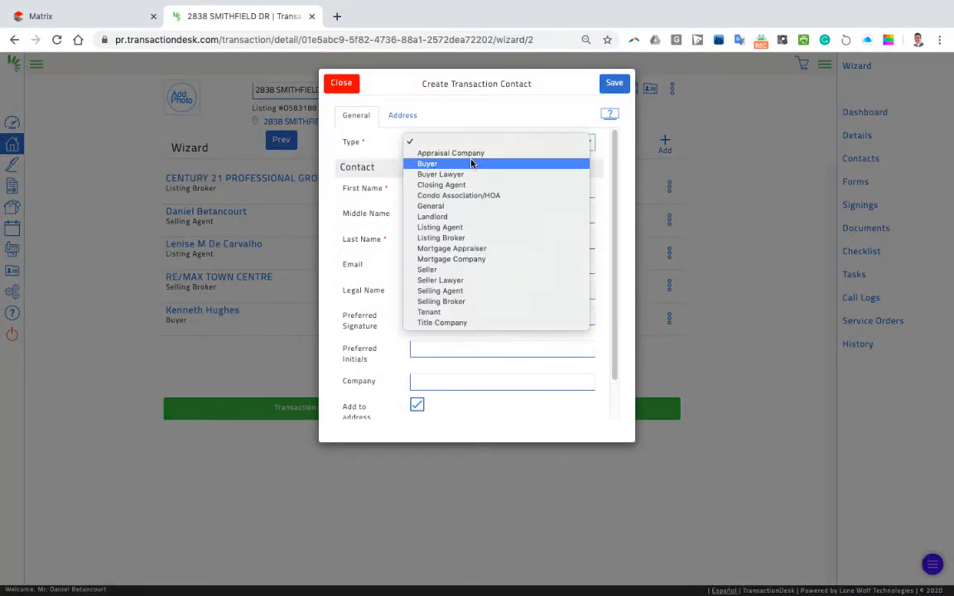
{"action": "left_click", "coordinate": [472, 164]}
{"action": "left_click", "coordinate": [466, 188]}
{"action": "key", "text": "Tab"}
{"action": "key", "text": "Tab"}
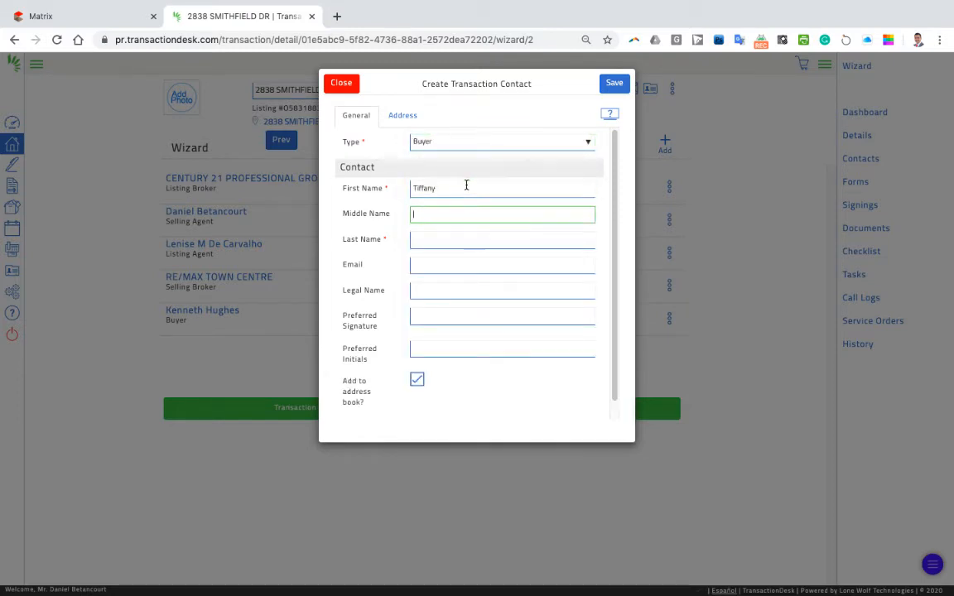
{"action": "key", "text": "Tab"}
{"action": "left_click", "coordinate": [614, 82]}
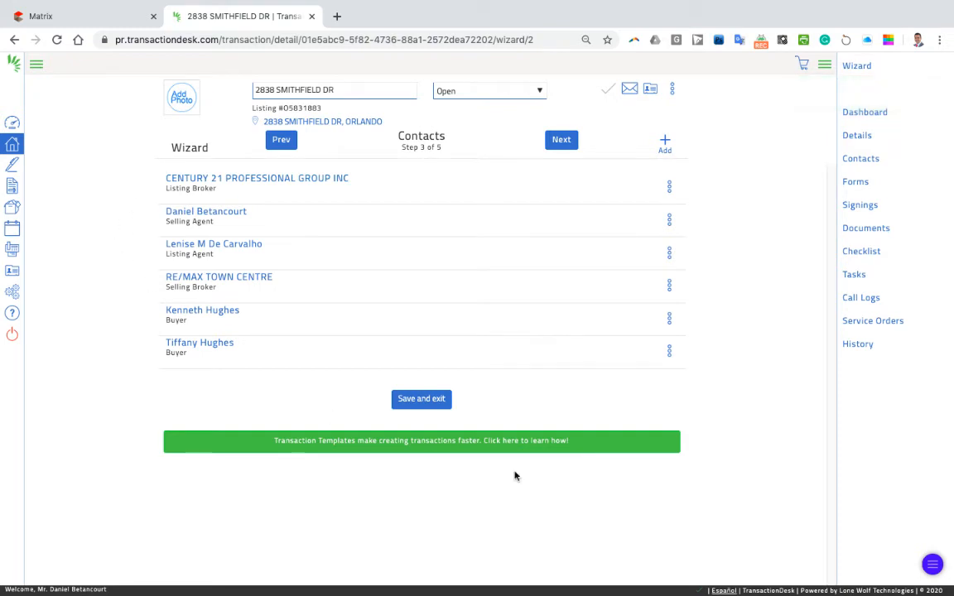
{"action": "left_click", "coordinate": [560, 141]}
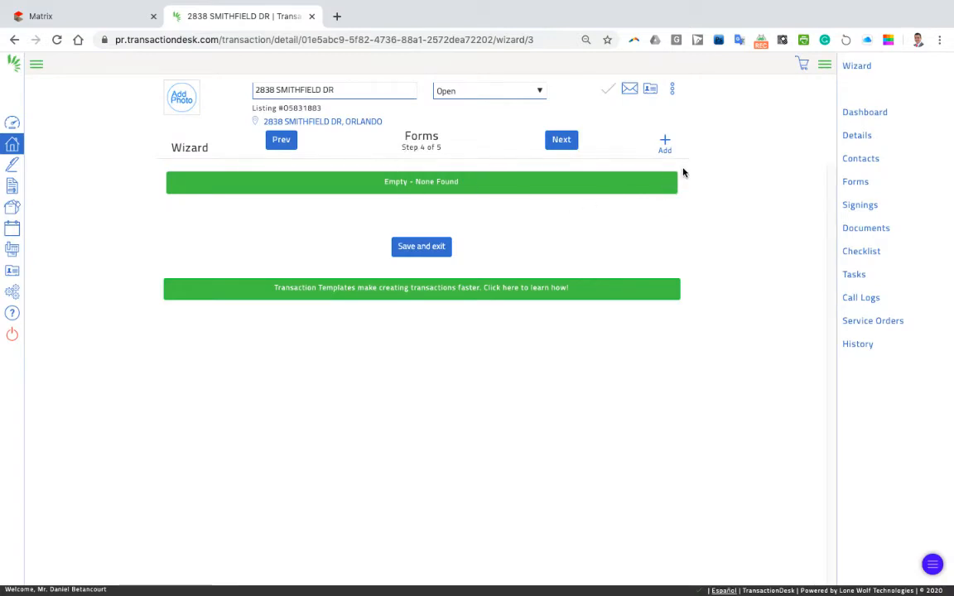
Step: Search the form library for 'as is' and add the AS IS Residential Contract (ASIS-5x)
{"action": "left_click", "coordinate": [665, 146]}
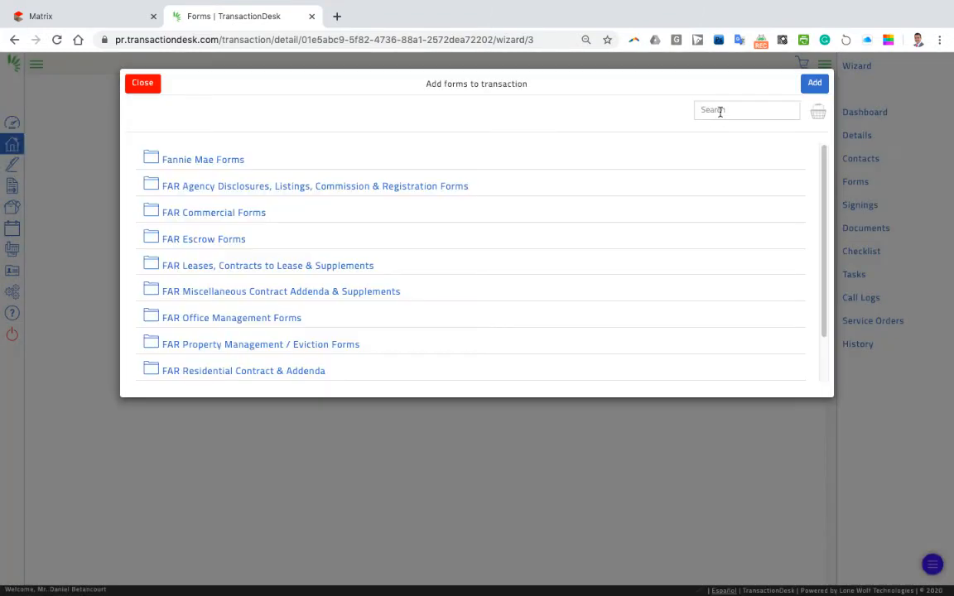
{"action": "left_click", "coordinate": [736, 104]}
{"action": "type", "text": "as"}
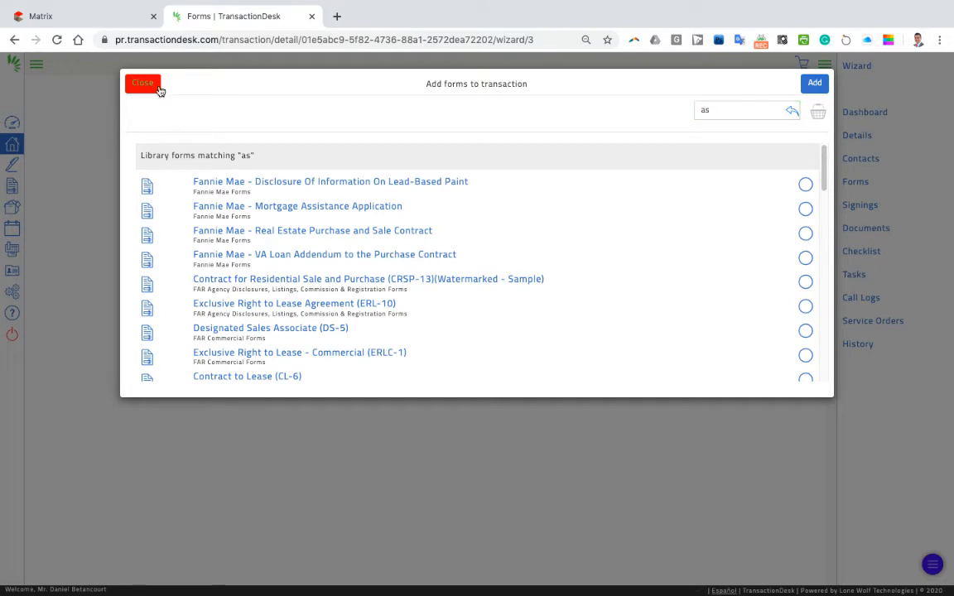
{"action": "left_click", "coordinate": [154, 86]}
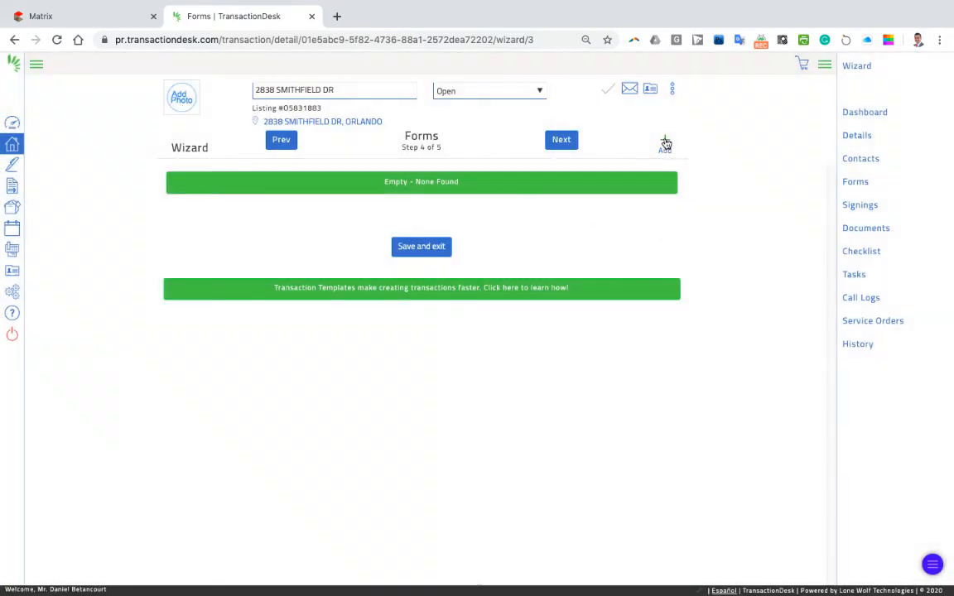
{"action": "left_click", "coordinate": [666, 145]}
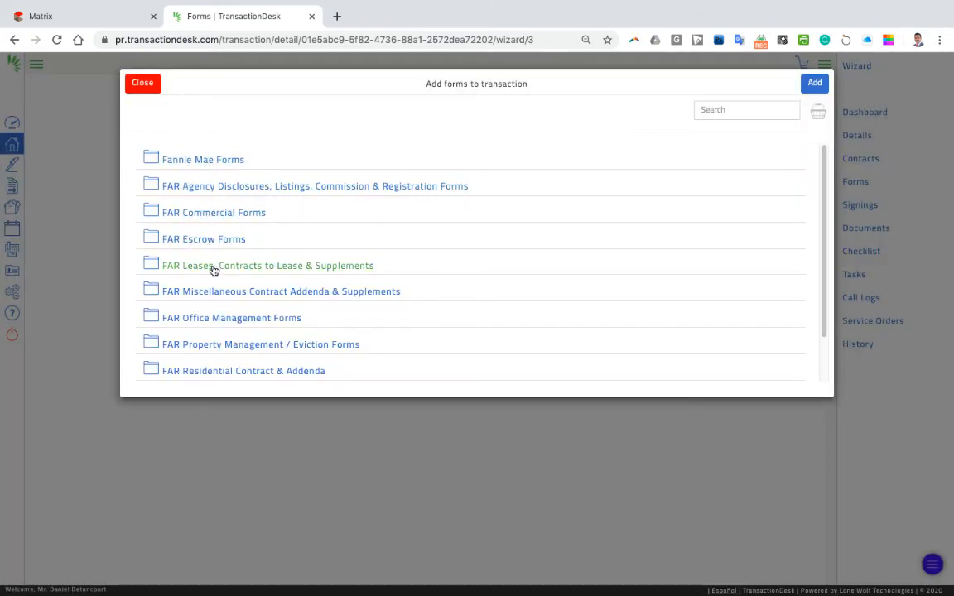
{"action": "scroll", "coordinate": [218, 325], "scroll_direction": "down", "scroll_amount": 1}
{"action": "scroll", "coordinate": [215, 323], "scroll_direction": "up", "scroll_amount": 1}
{"action": "left_click", "coordinate": [707, 111]}
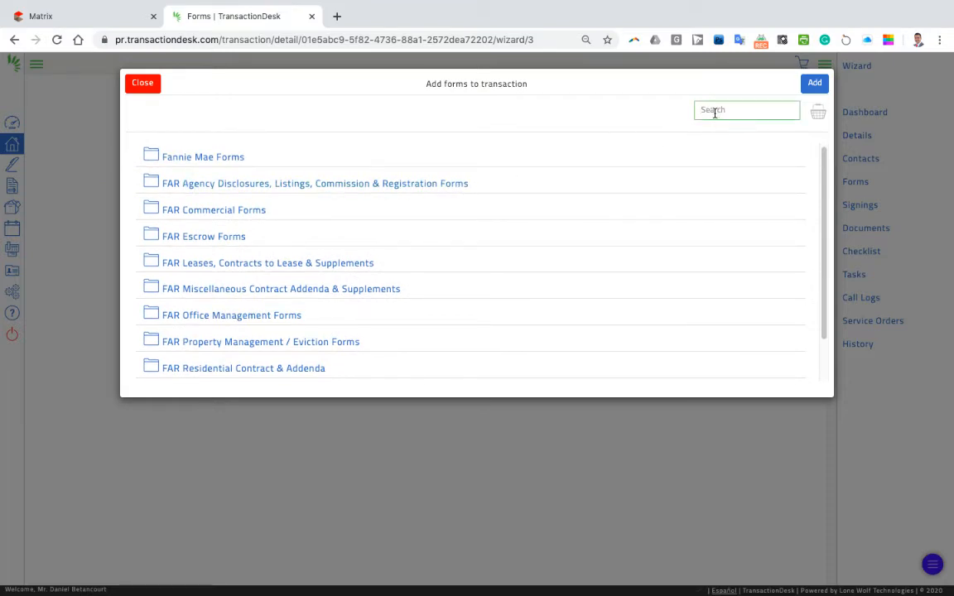
{"action": "type", "text": "as is"}
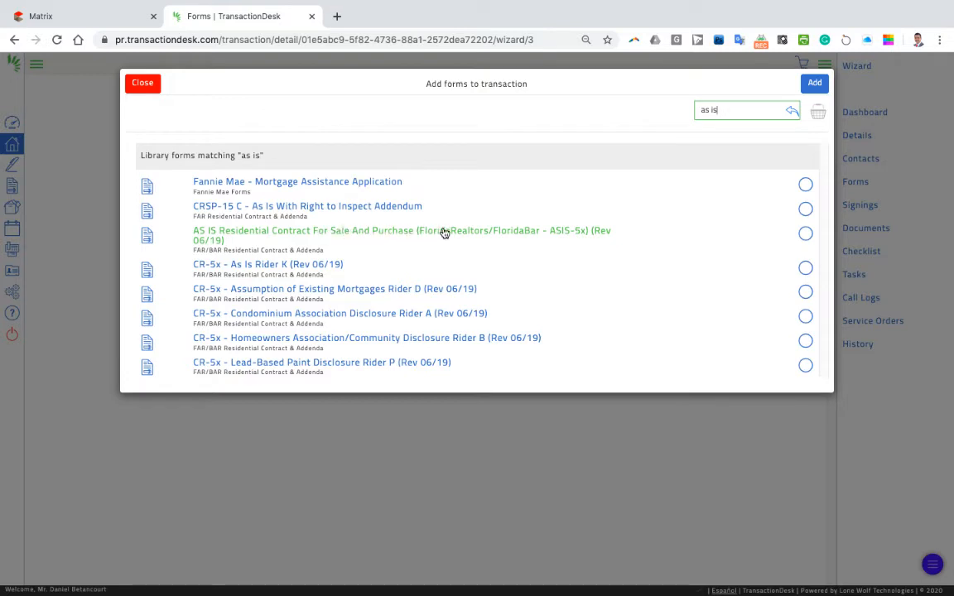
{"action": "left_click", "coordinate": [386, 236]}
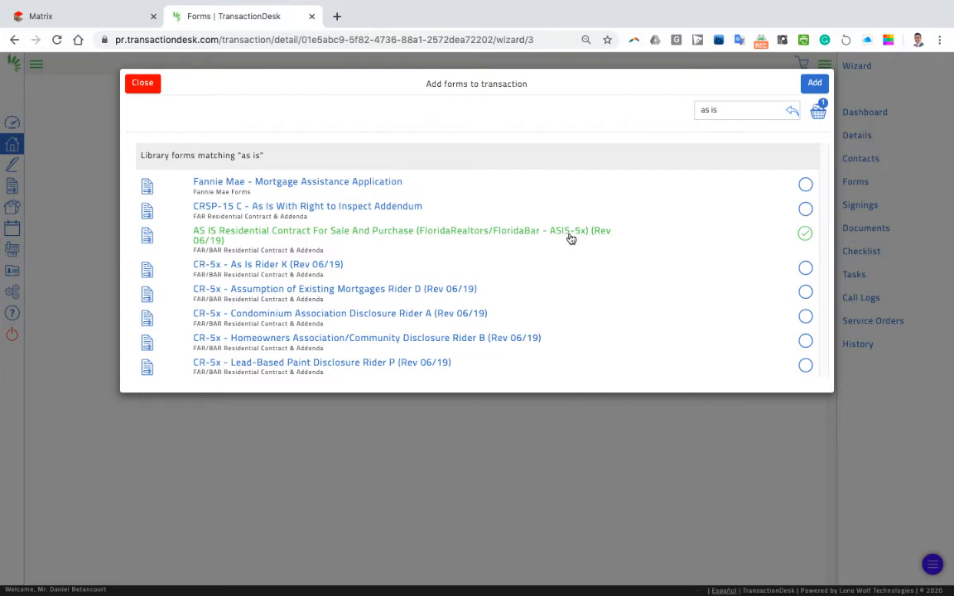
{"action": "left_click", "coordinate": [814, 83]}
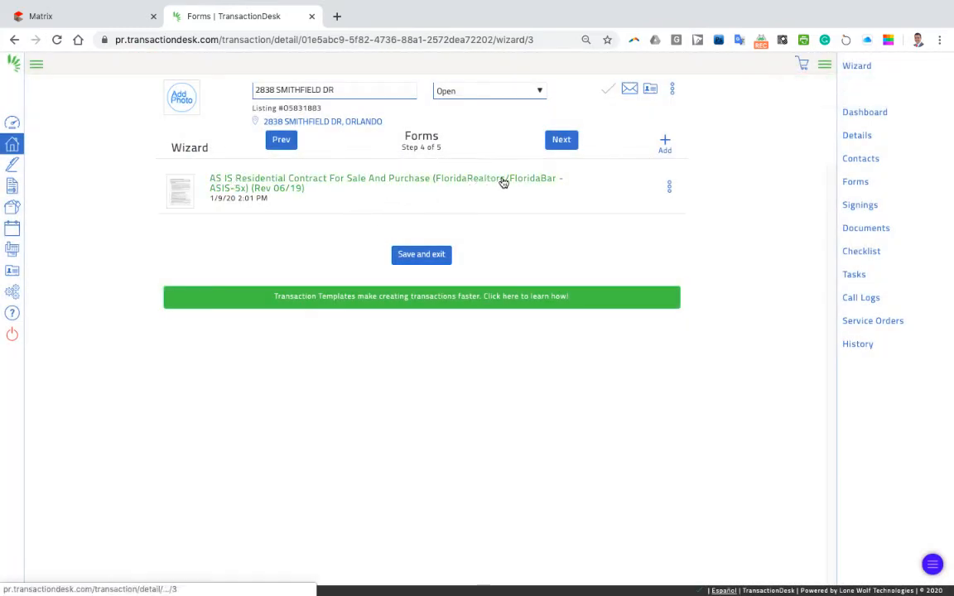
Step: On Documents, copy RTC Buyers Disclosure.pdf from DocBox My Folders > RTC Buyer Docs
{"action": "left_click", "coordinate": [561, 141]}
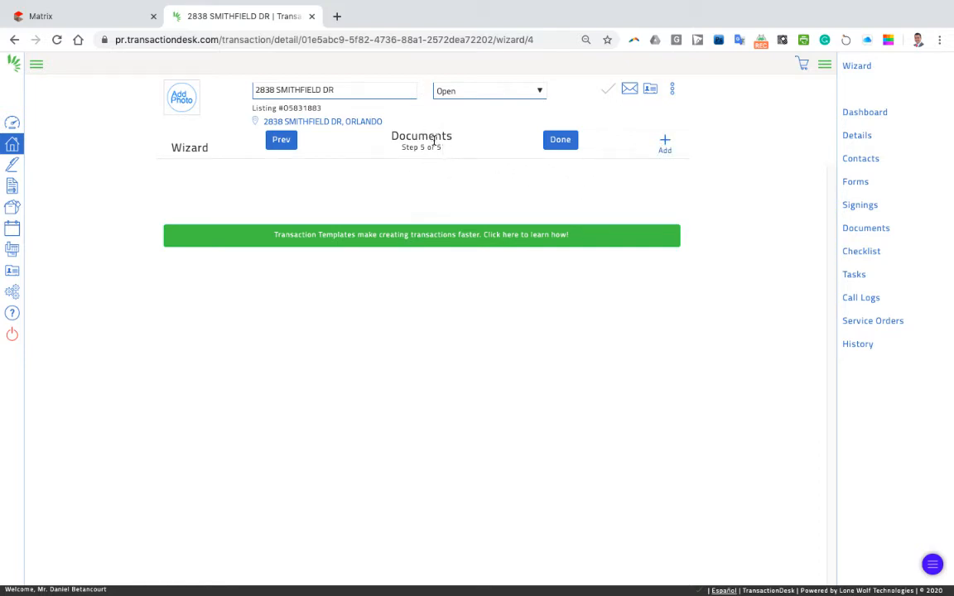
{"action": "left_click", "coordinate": [663, 145]}
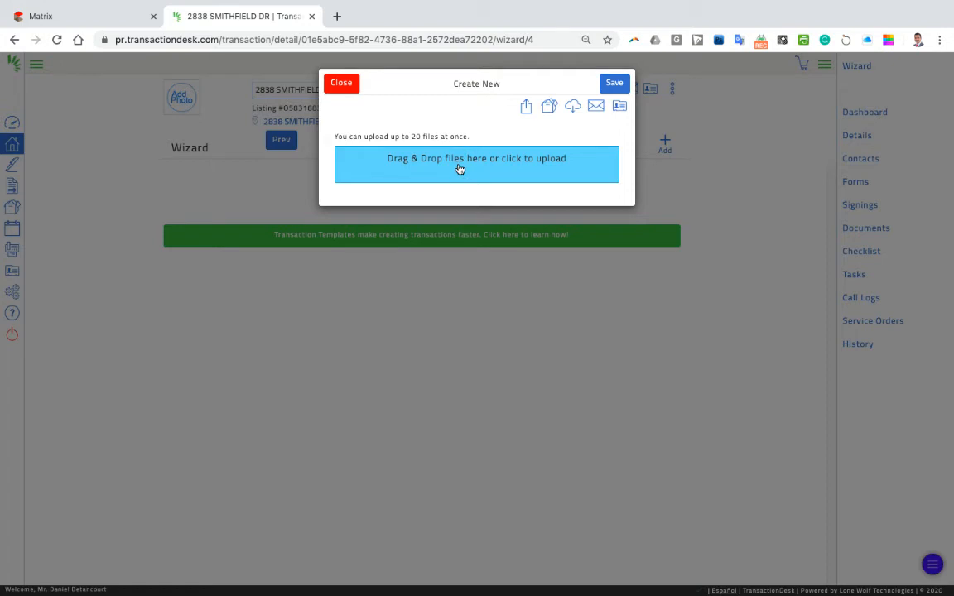
{"action": "left_click", "coordinate": [550, 111]}
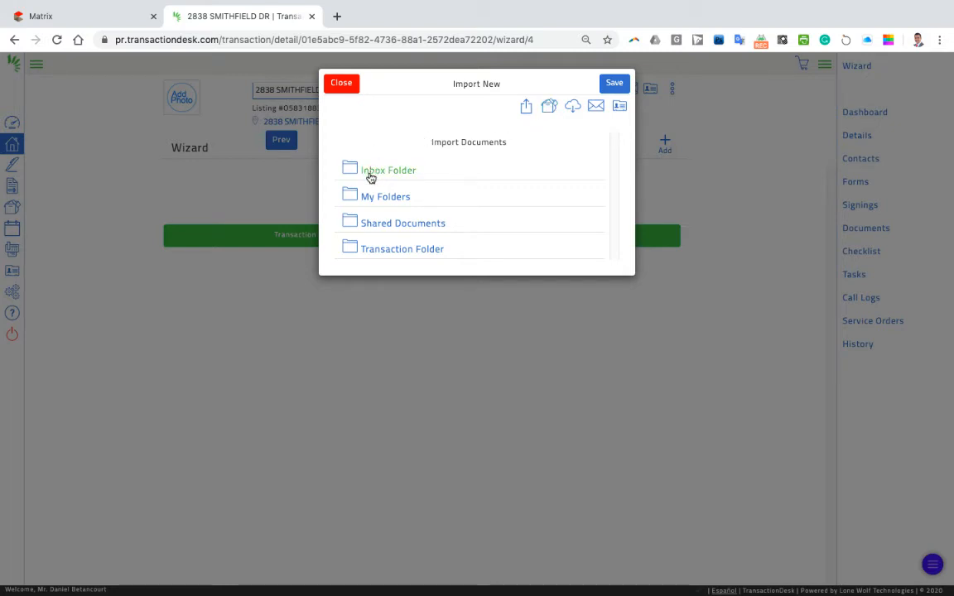
{"action": "left_click", "coordinate": [375, 197]}
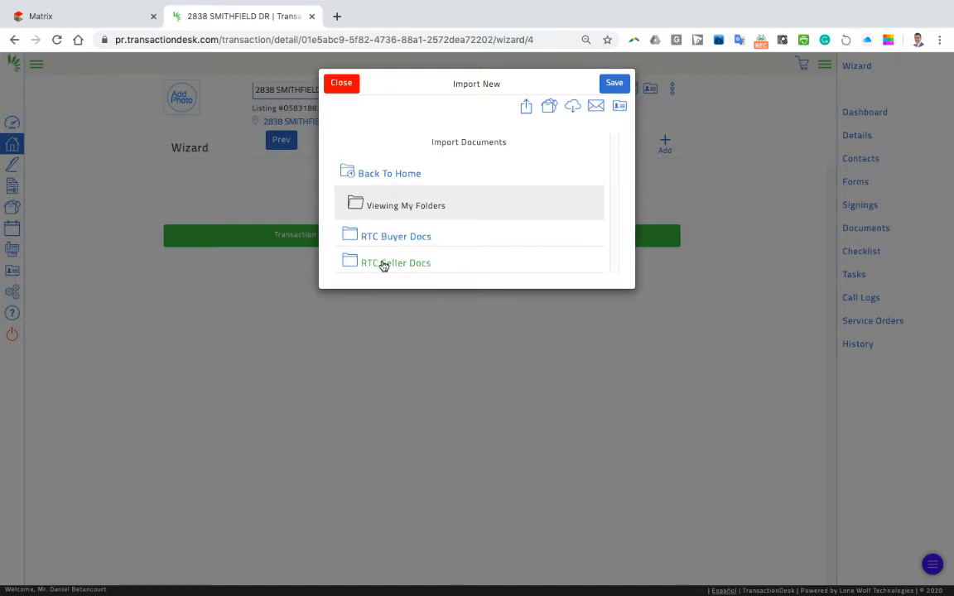
{"action": "left_click", "coordinate": [402, 240]}
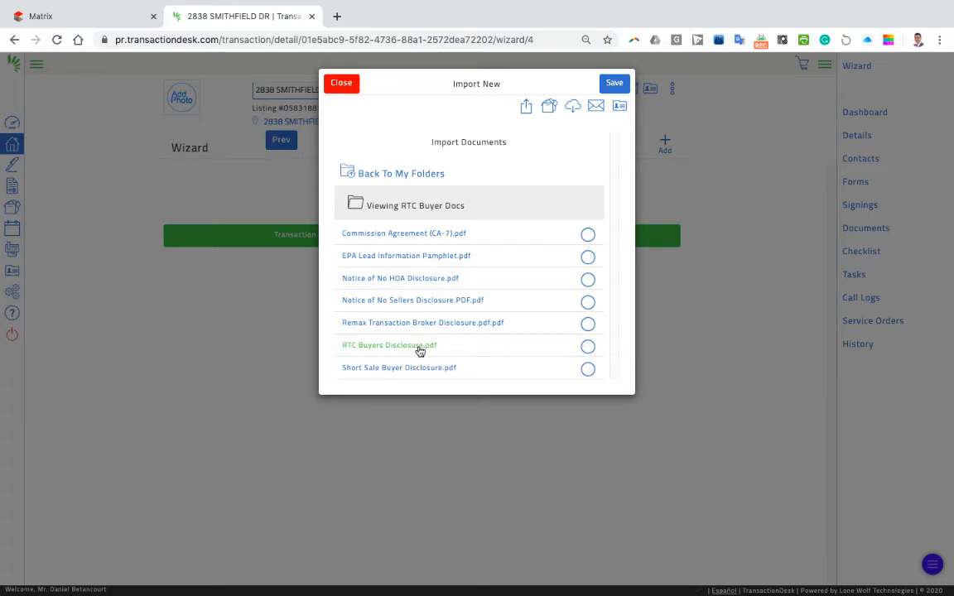
{"action": "left_click", "coordinate": [587, 347]}
{"action": "left_click", "coordinate": [613, 83]}
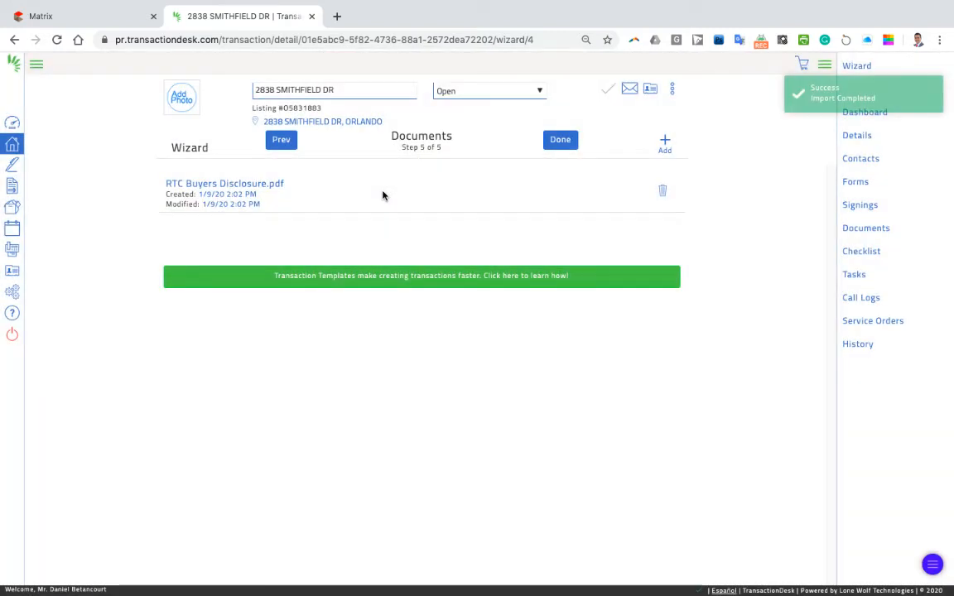
{"action": "left_click", "coordinate": [665, 144]}
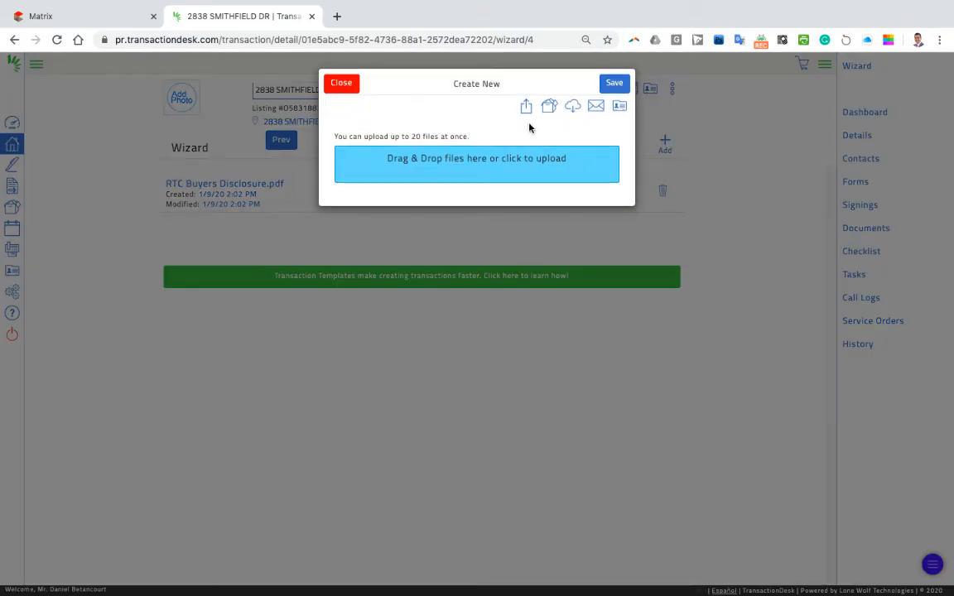
{"action": "left_click", "coordinate": [472, 162]}
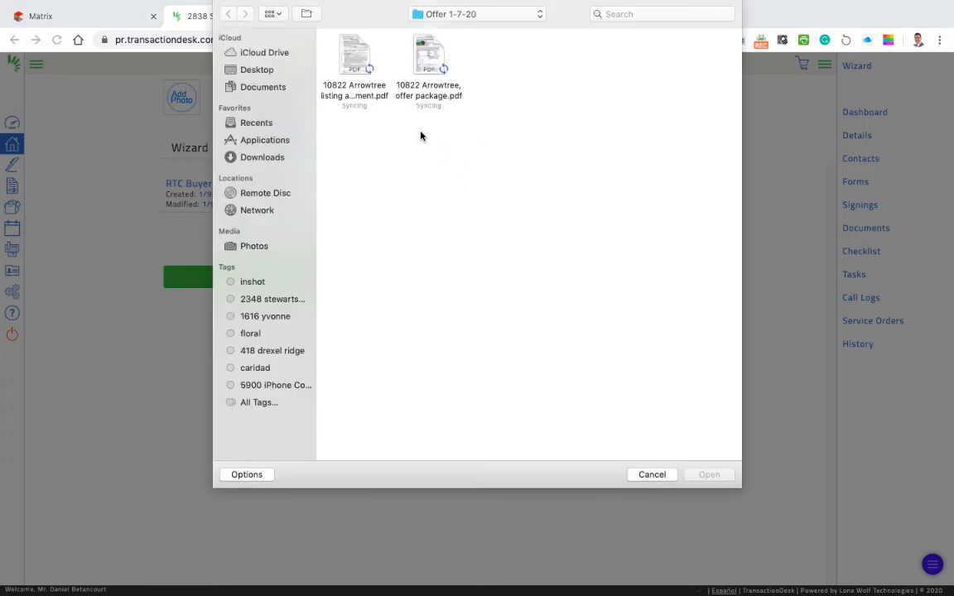
{"action": "left_click", "coordinate": [265, 70]}
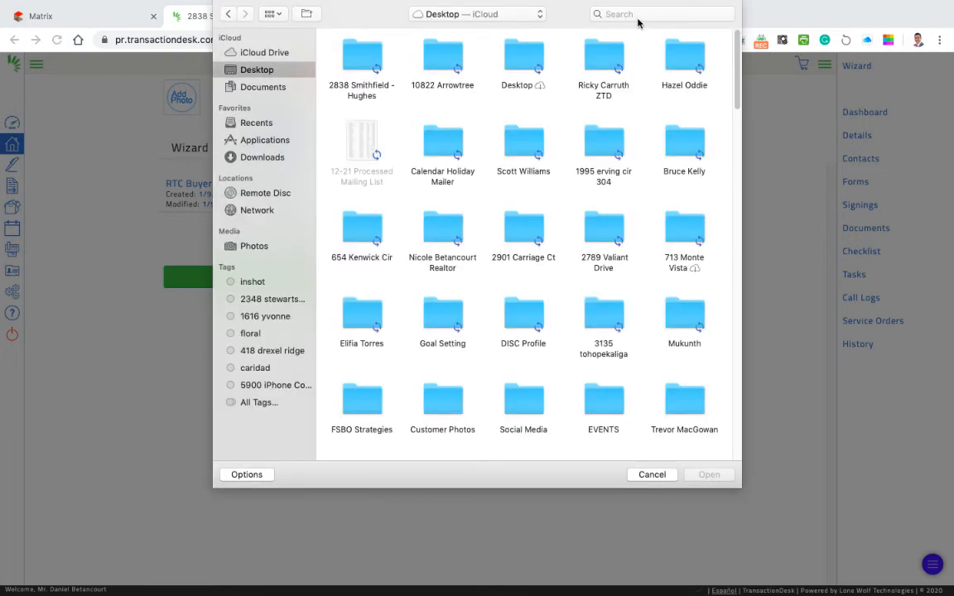
{"action": "double_click", "coordinate": [364, 65]}
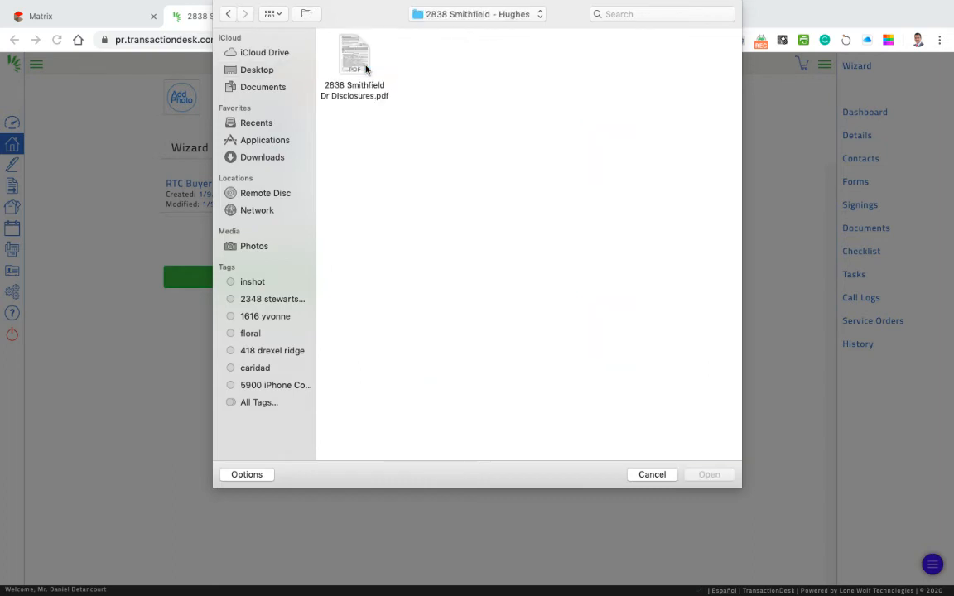
{"action": "double_click", "coordinate": [365, 69]}
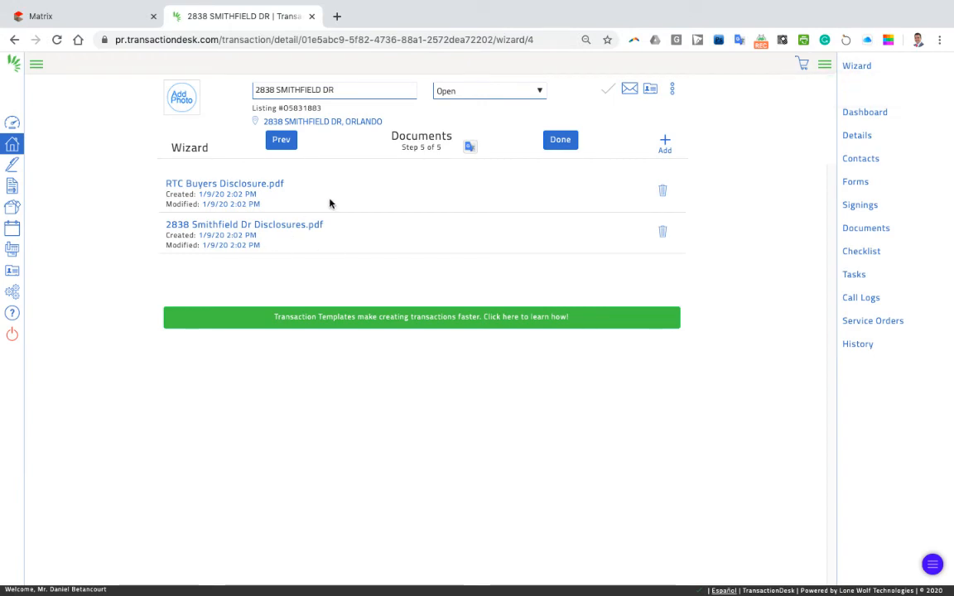
{"action": "left_click", "coordinate": [553, 144]}
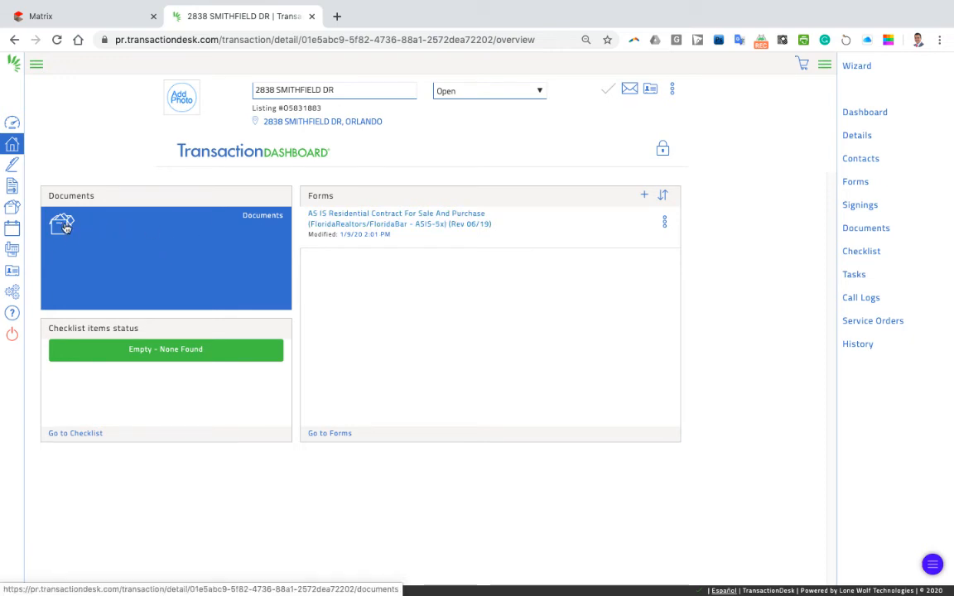
Step: Open the AS IS Residential Contract from the dashboard's Forms panel
{"action": "left_click", "coordinate": [366, 225]}
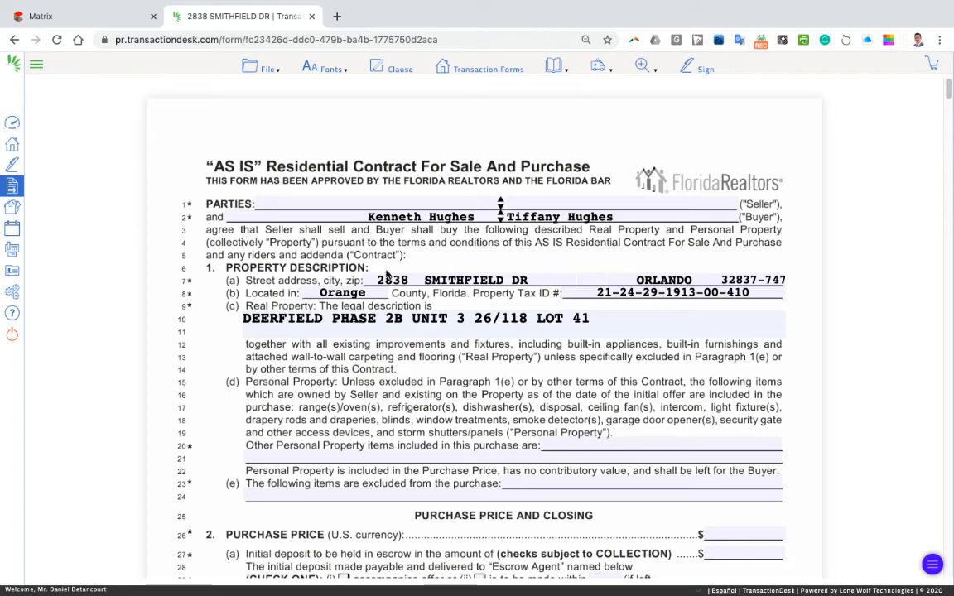
Step: Check the Seller name fields and the 'and' joining the two buyer names on the contract
{"action": "scroll", "coordinate": [390, 255], "scroll_direction": "down", "scroll_amount": 2}
{"action": "scroll", "coordinate": [396, 264], "scroll_direction": "up", "scroll_amount": 1}
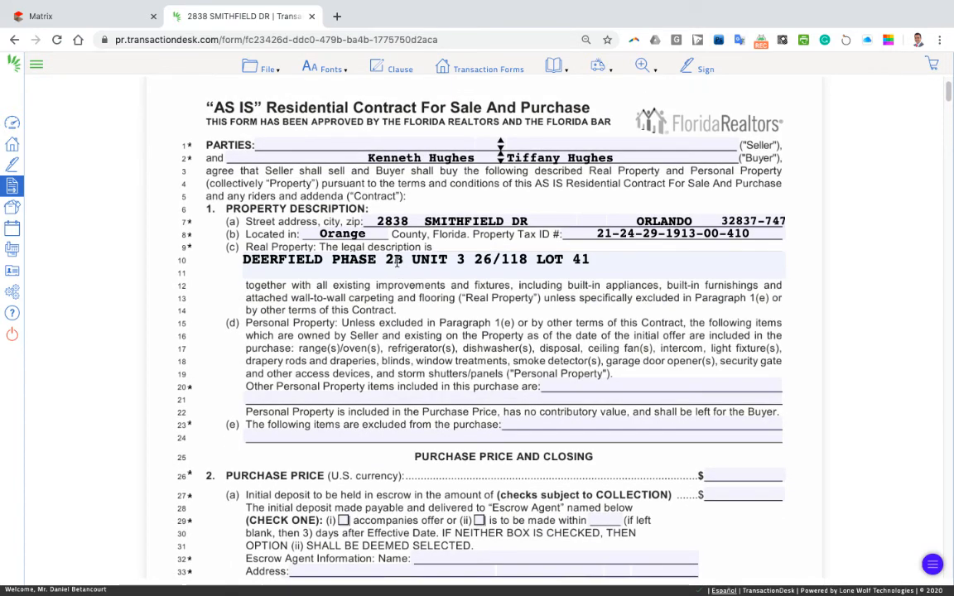
{"action": "left_click", "coordinate": [405, 148]}
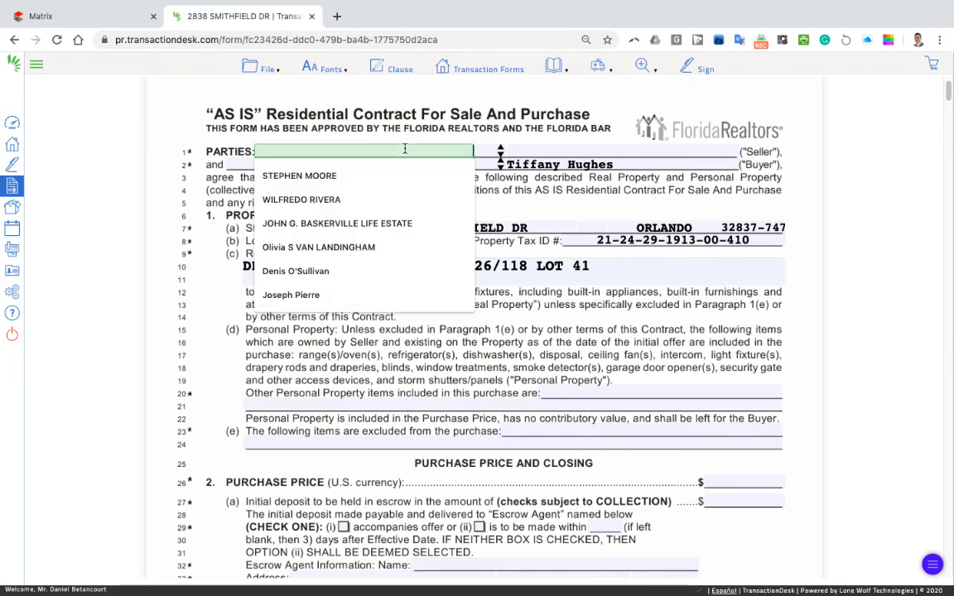
{"action": "left_click", "coordinate": [578, 150]}
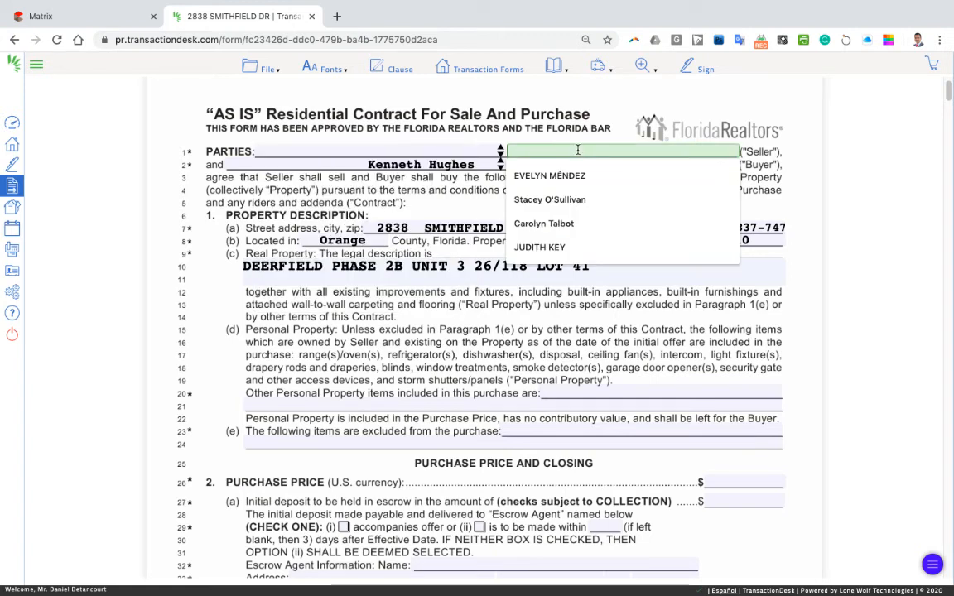
{"action": "left_click", "coordinate": [487, 190]}
{"action": "left_click", "coordinate": [498, 165]}
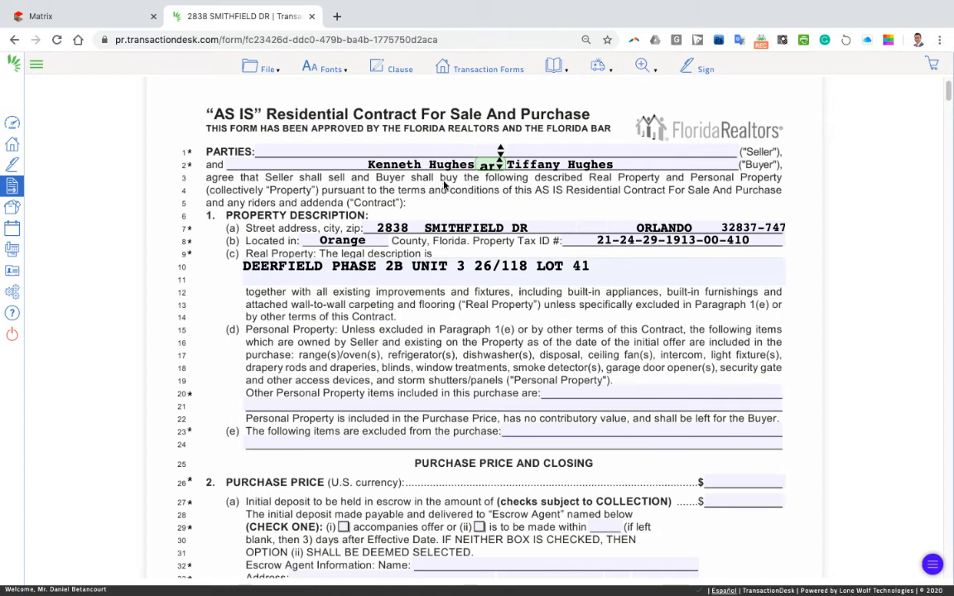
{"action": "left_click", "coordinate": [411, 153]}
{"action": "key", "text": "Tab"}
{"action": "left_click", "coordinate": [395, 183]}
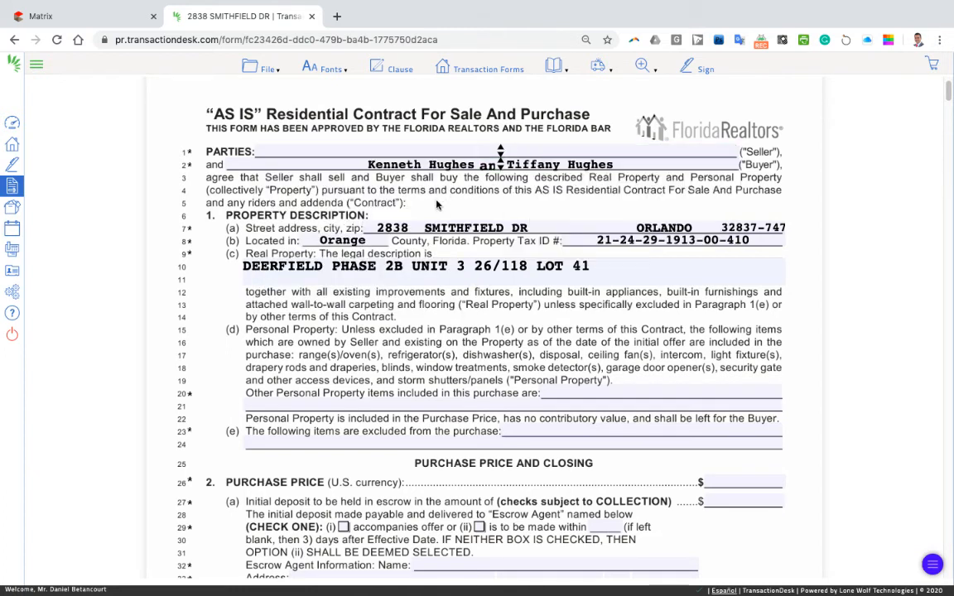
{"action": "left_click", "coordinate": [97, 20]}
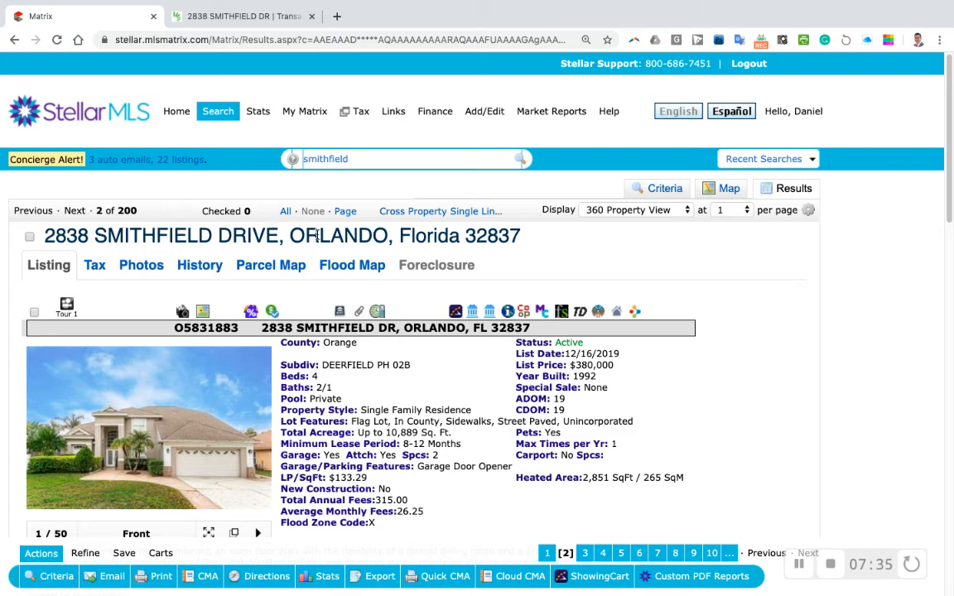
Step: Copy the Owner (Alternate Format) name from the Stellar MLS Tax tab, then return to TransactionDesk
{"action": "left_click", "coordinate": [94, 270]}
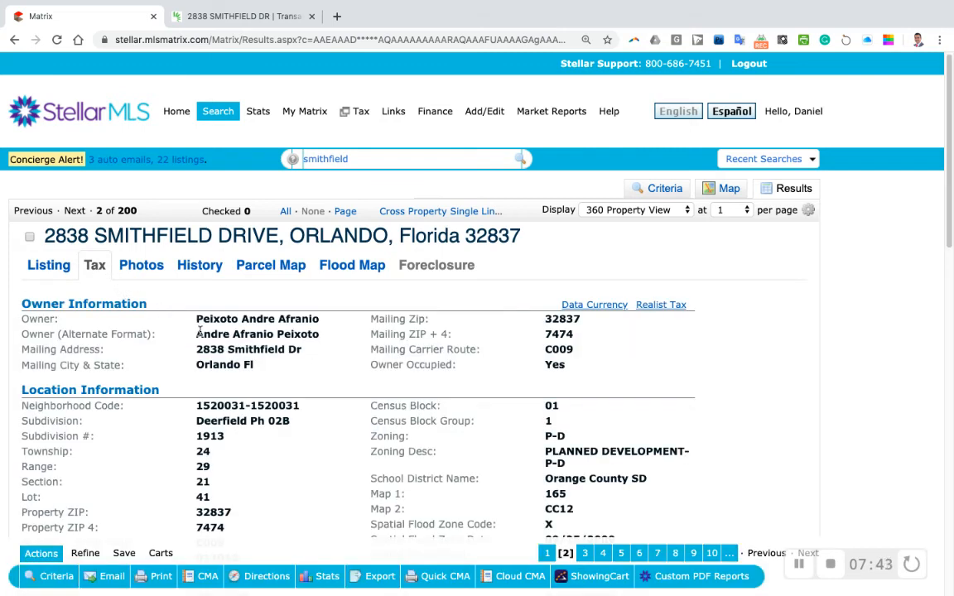
{"action": "left_click_drag", "start_coordinate": [198, 333], "coordinate": [312, 333]}
{"action": "right_click", "coordinate": [313, 333]}
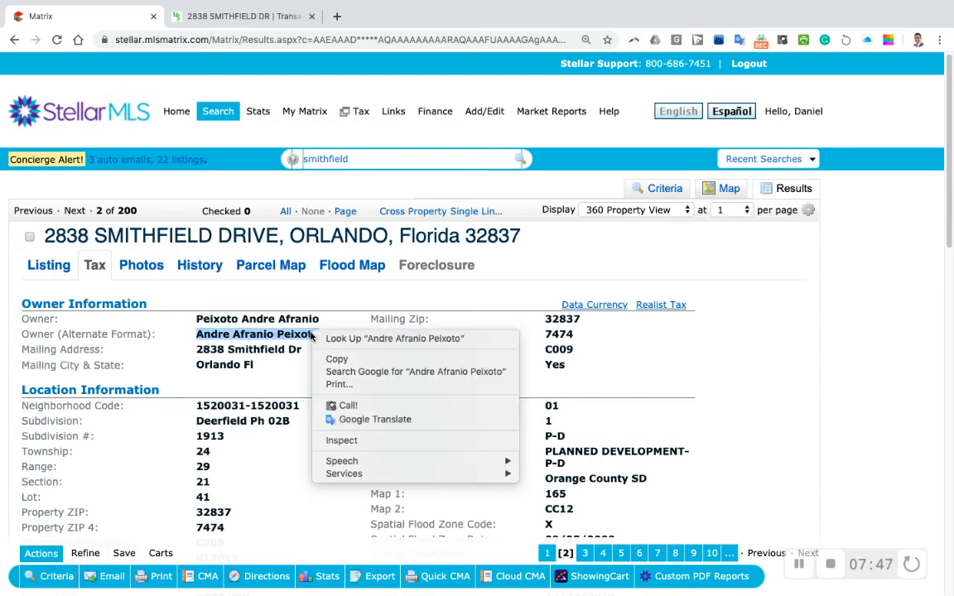
{"action": "left_click", "coordinate": [331, 360]}
{"action": "left_click", "coordinate": [253, 18]}
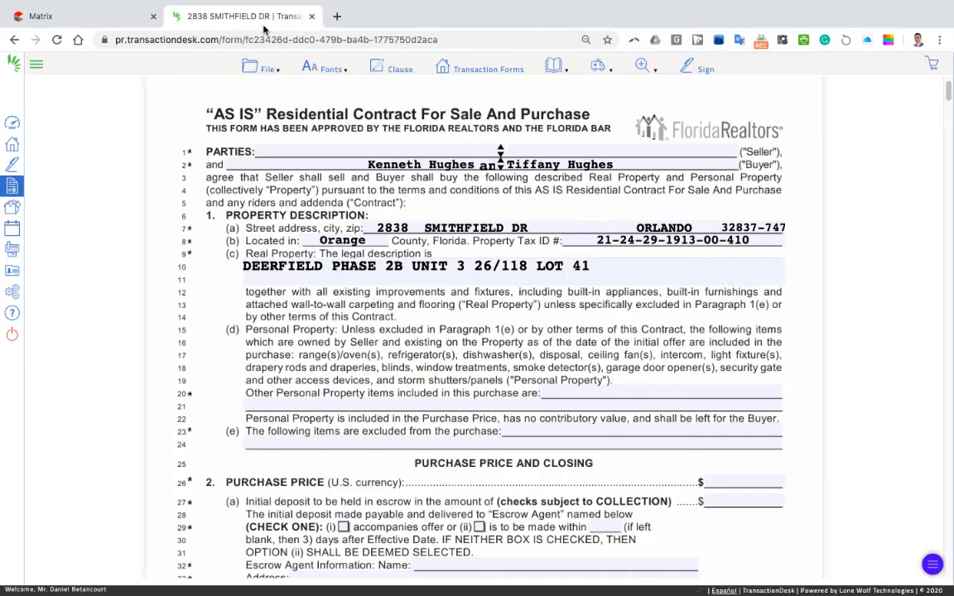
Step: Paste the copied owner name into the contract's PARTIES Seller field
{"action": "right_click", "coordinate": [422, 151]}
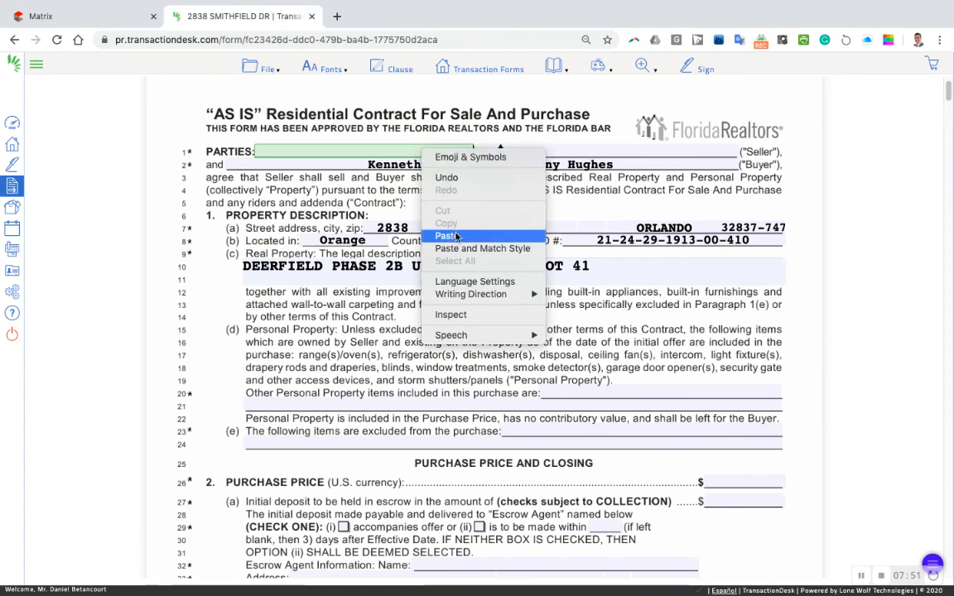
{"action": "left_click", "coordinate": [446, 236]}
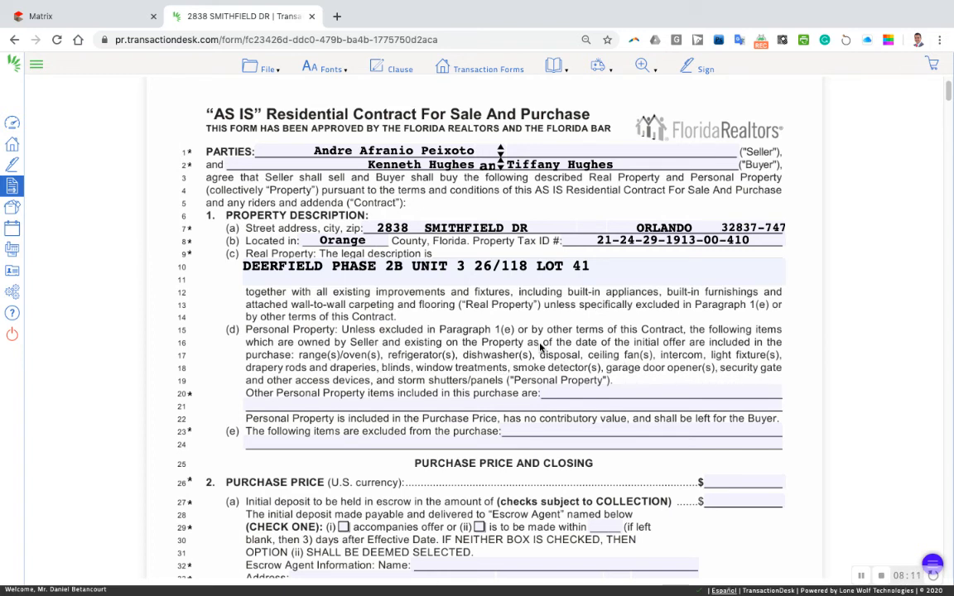
Step: Briefly revisit the Stellar MLS listing, then return to the contract form
{"action": "scroll", "coordinate": [514, 340], "scroll_direction": "down", "scroll_amount": 1}
{"action": "scroll", "coordinate": [539, 344], "scroll_direction": "down", "scroll_amount": 2}
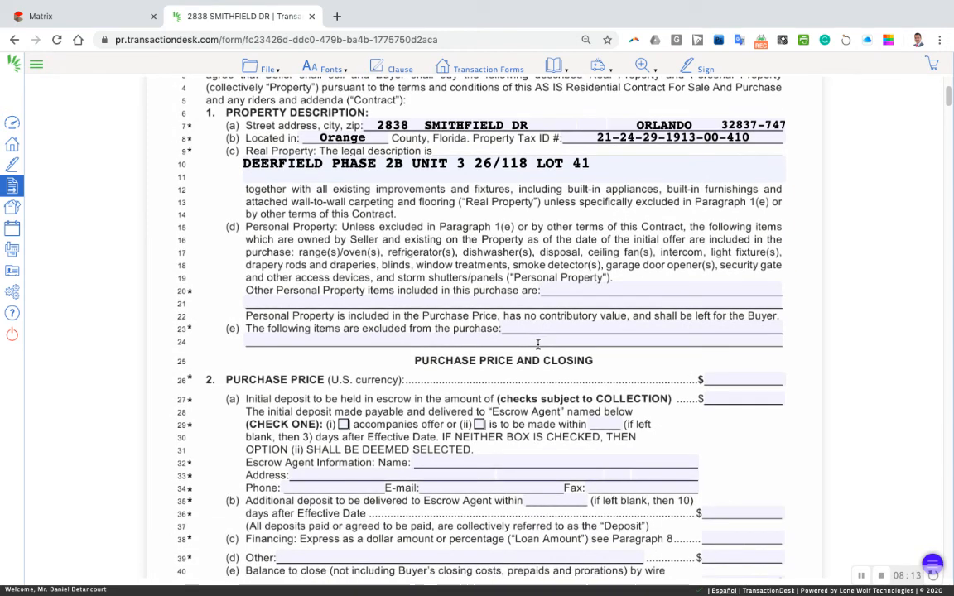
{"action": "left_click", "coordinate": [67, 17]}
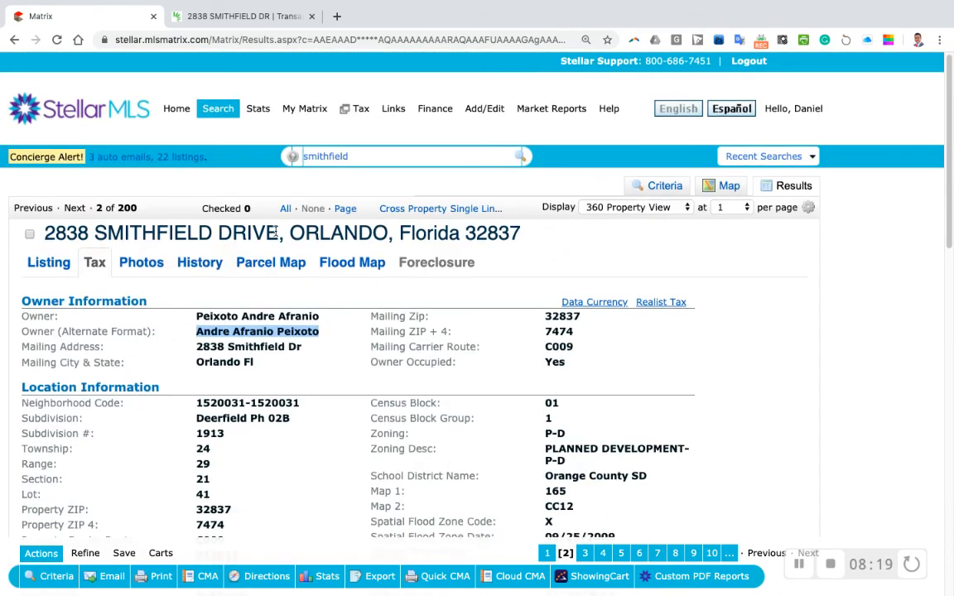
{"action": "scroll", "coordinate": [276, 238], "scroll_direction": "down", "scroll_amount": 2}
{"action": "left_click", "coordinate": [190, 21]}
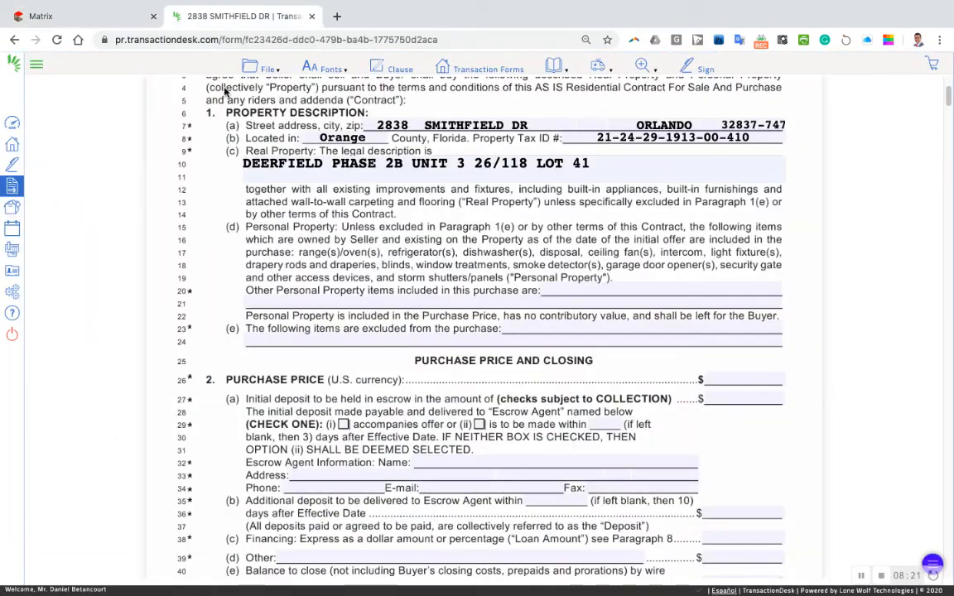
Step: Enter a 360,000.00 purchase price and a 3,500.00 initial deposit
{"action": "left_click", "coordinate": [720, 378]}
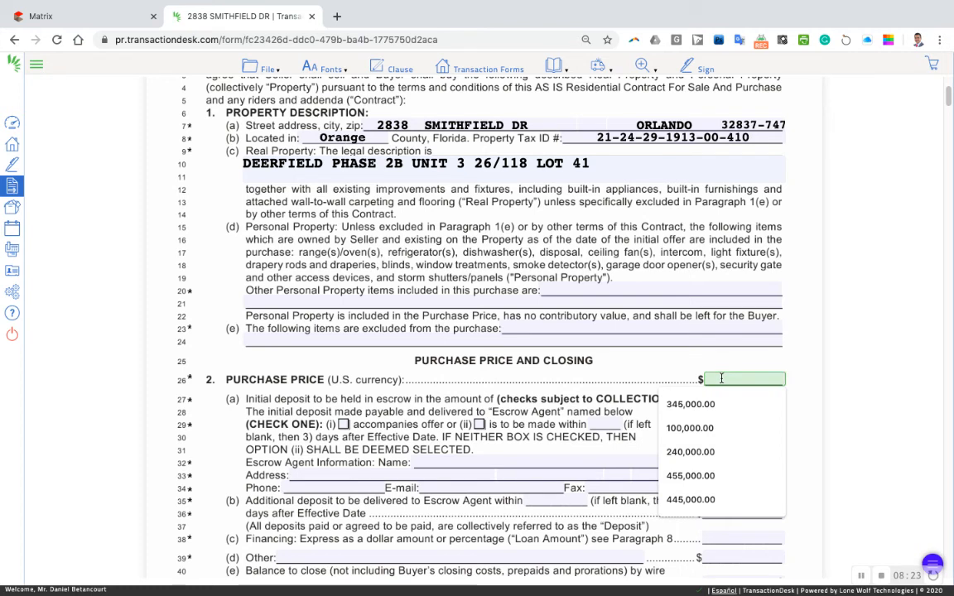
{"action": "type", "text": "360000"}
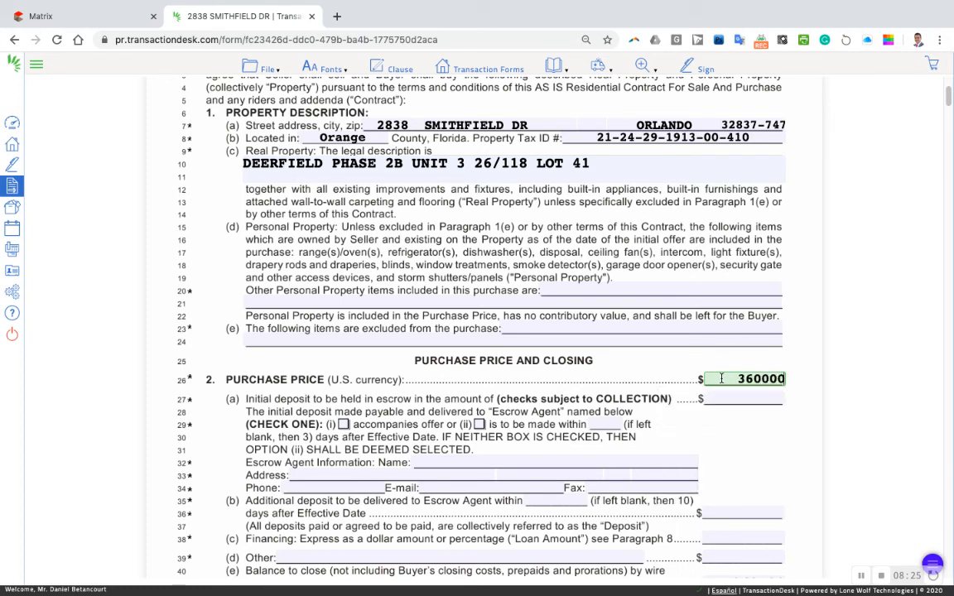
{"action": "key", "text": "Tab"}
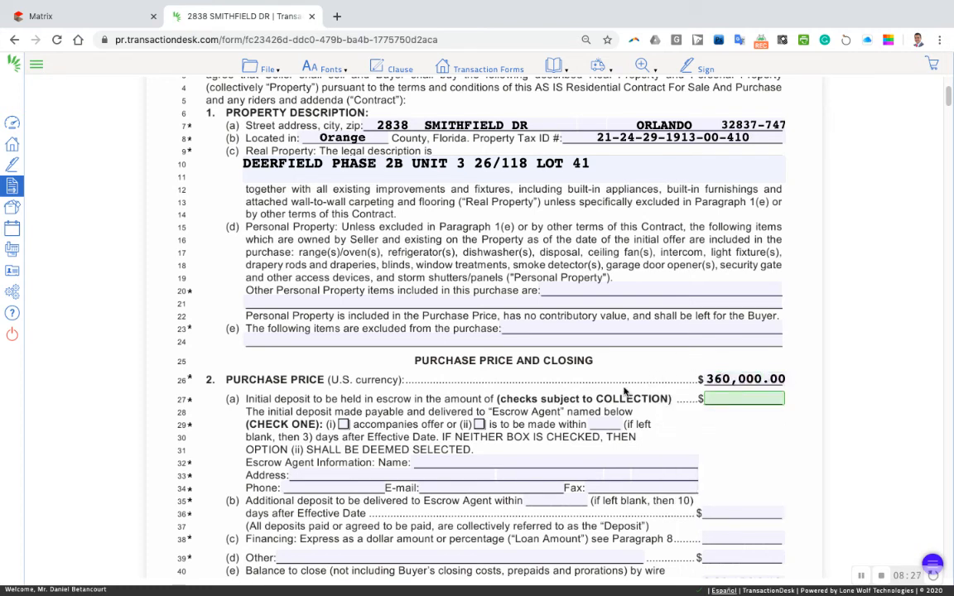
{"action": "left_click", "coordinate": [722, 398]}
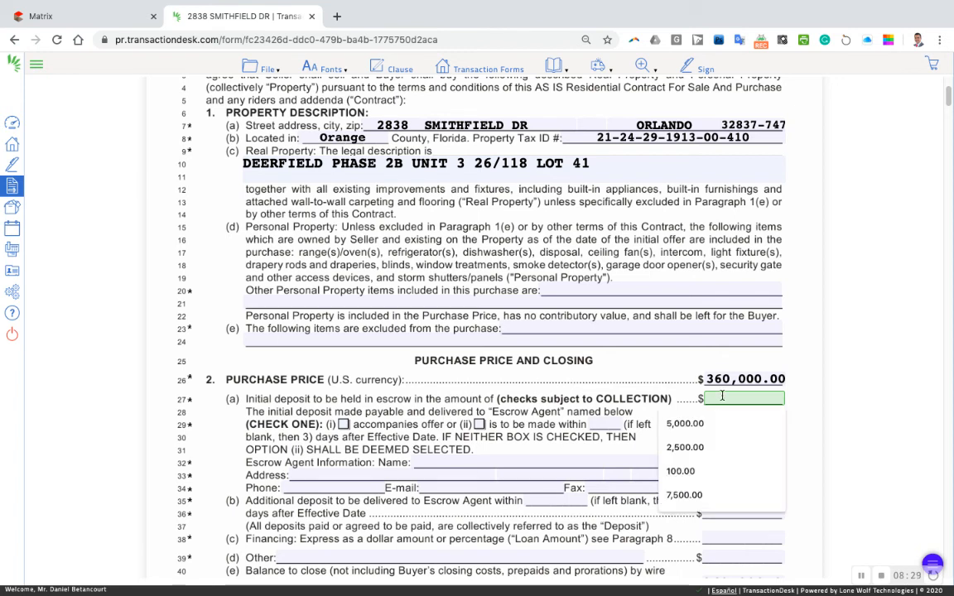
{"action": "type", "text": "3500."}
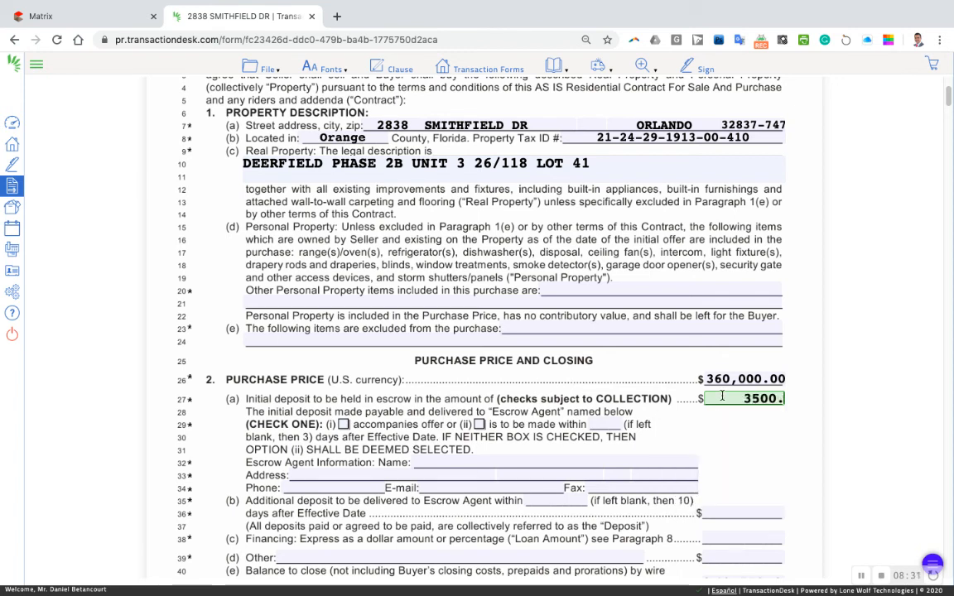
{"action": "key", "text": "Tab"}
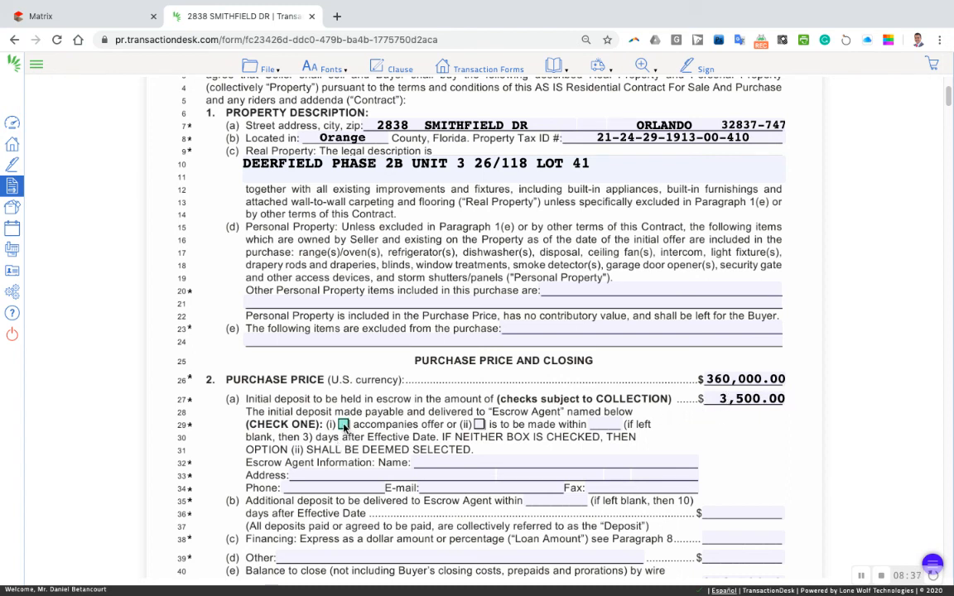
Step: Make the initial deposit due within 3 days using option (ii)
{"action": "left_click", "coordinate": [480, 425]}
{"action": "left_click", "coordinate": [600, 424]}
{"action": "left_click", "coordinate": [601, 444]}
{"action": "left_click", "coordinate": [674, 425]}
{"action": "scroll", "coordinate": [396, 420], "scroll_direction": "down", "scroll_amount": 1}
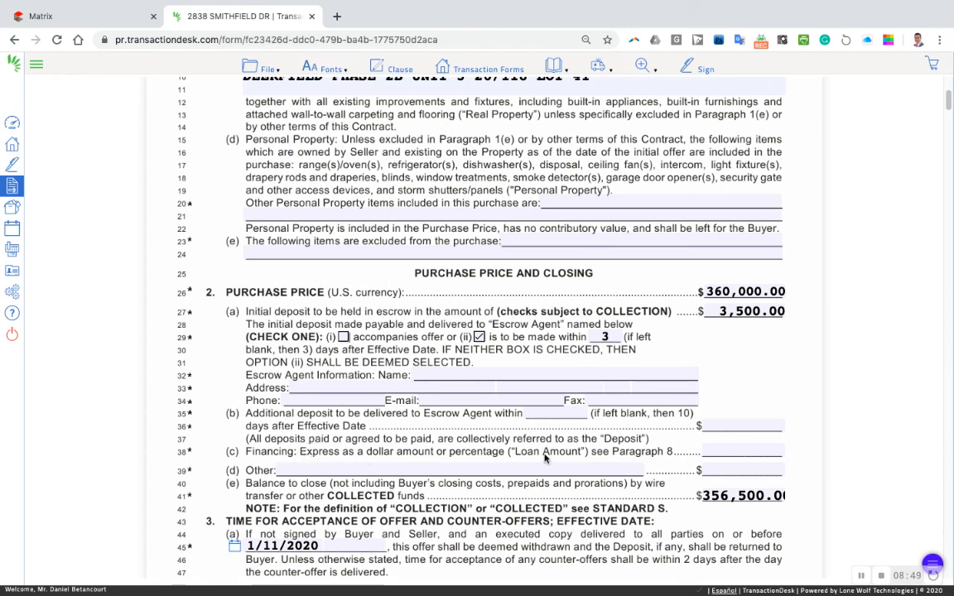
{"action": "left_click", "coordinate": [751, 449]}
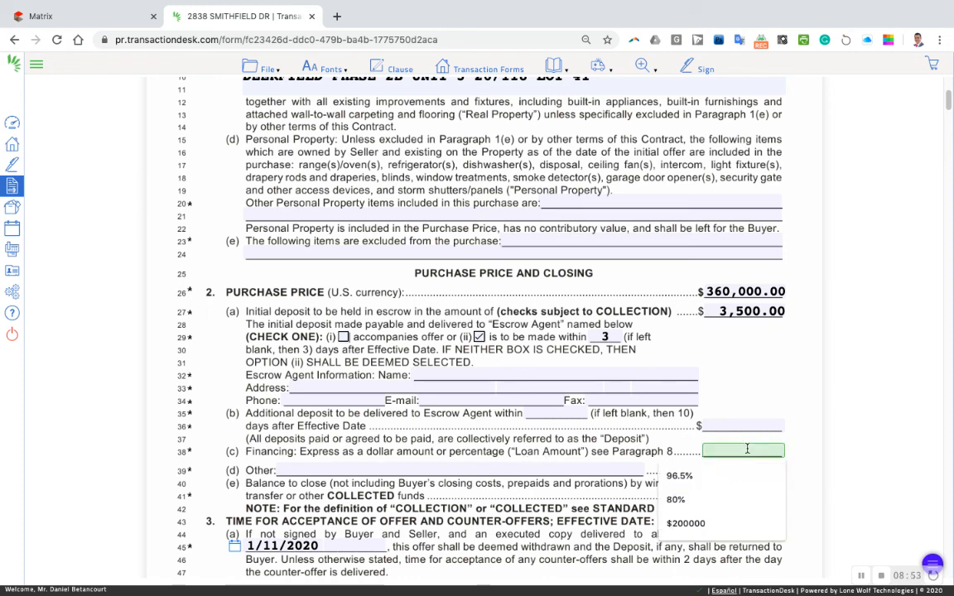
{"action": "scroll", "coordinate": [574, 419], "scroll_direction": "down", "scroll_amount": 8}
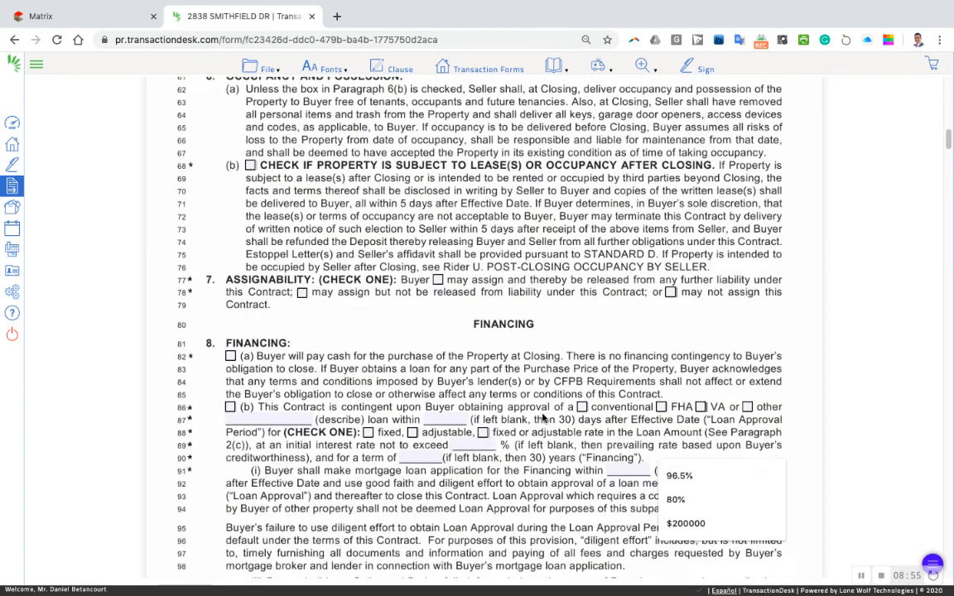
{"action": "scroll", "coordinate": [544, 437], "scroll_direction": "down", "scroll_amount": 20}
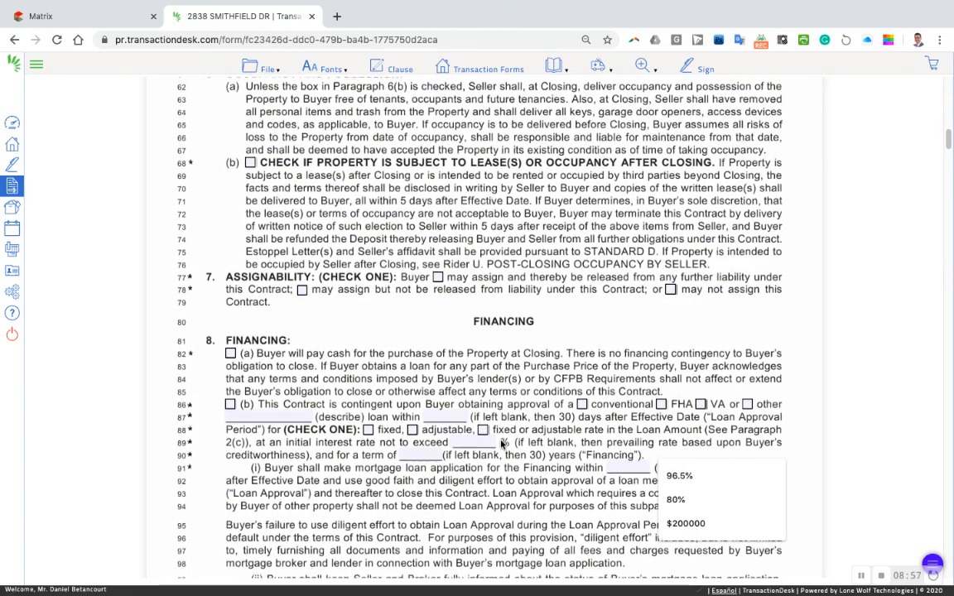
{"action": "scroll", "coordinate": [548, 435], "scroll_direction": "down", "scroll_amount": 13}
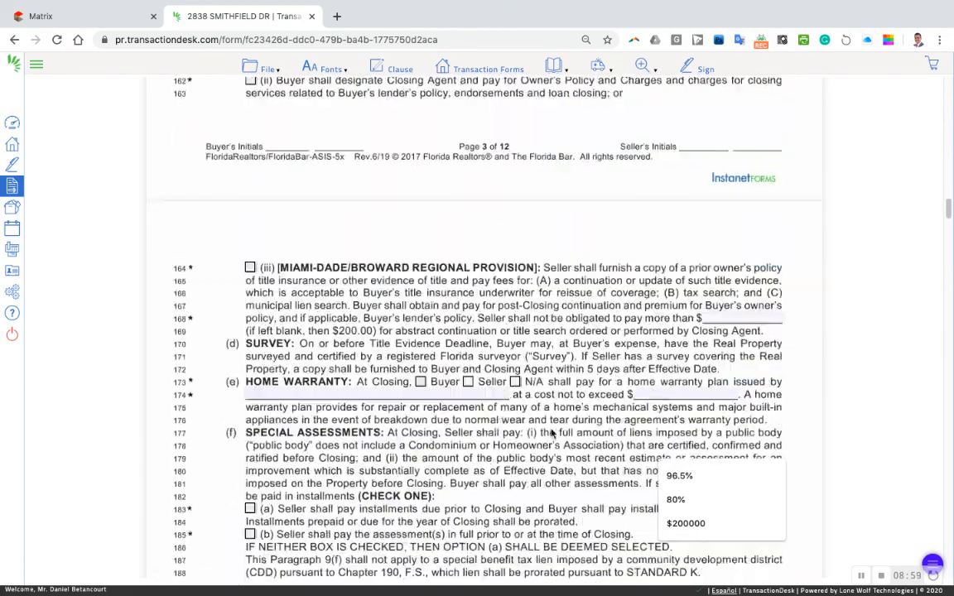
{"action": "scroll", "coordinate": [546, 439], "scroll_direction": "down", "scroll_amount": 10}
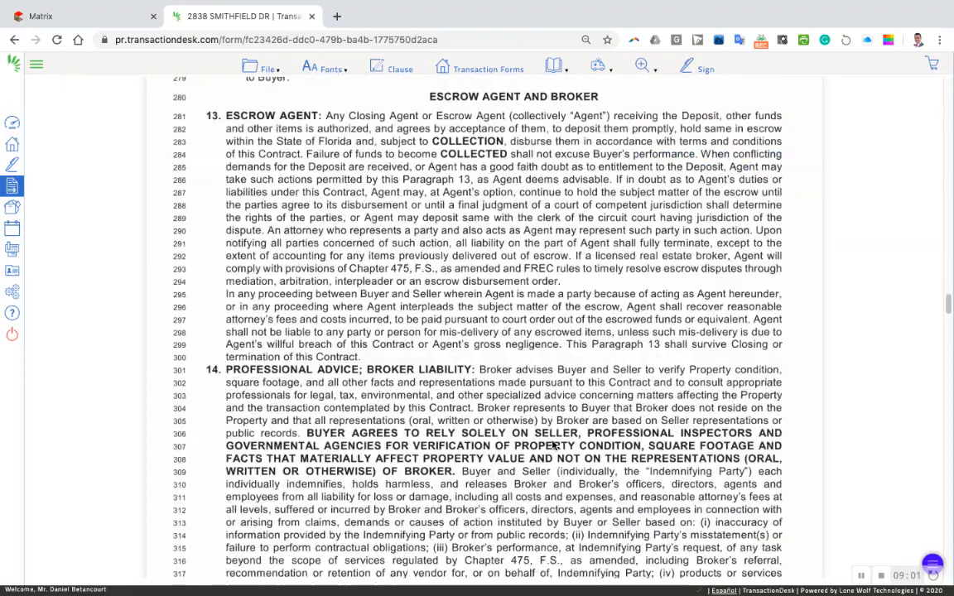
{"action": "scroll", "coordinate": [551, 437], "scroll_direction": "up", "scroll_amount": 20}
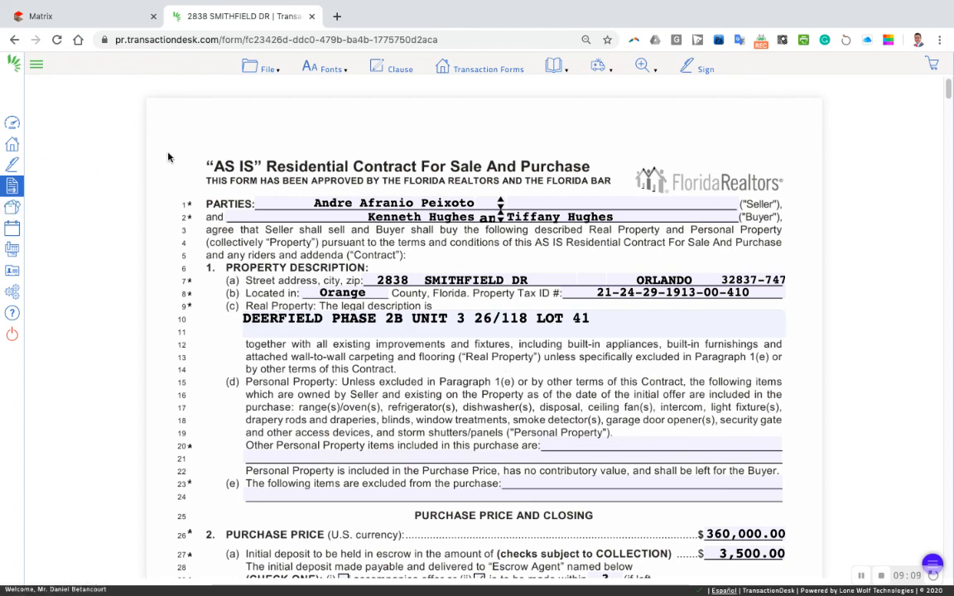
{"action": "scroll", "coordinate": [547, 348], "scroll_direction": "down", "scroll_amount": 10}
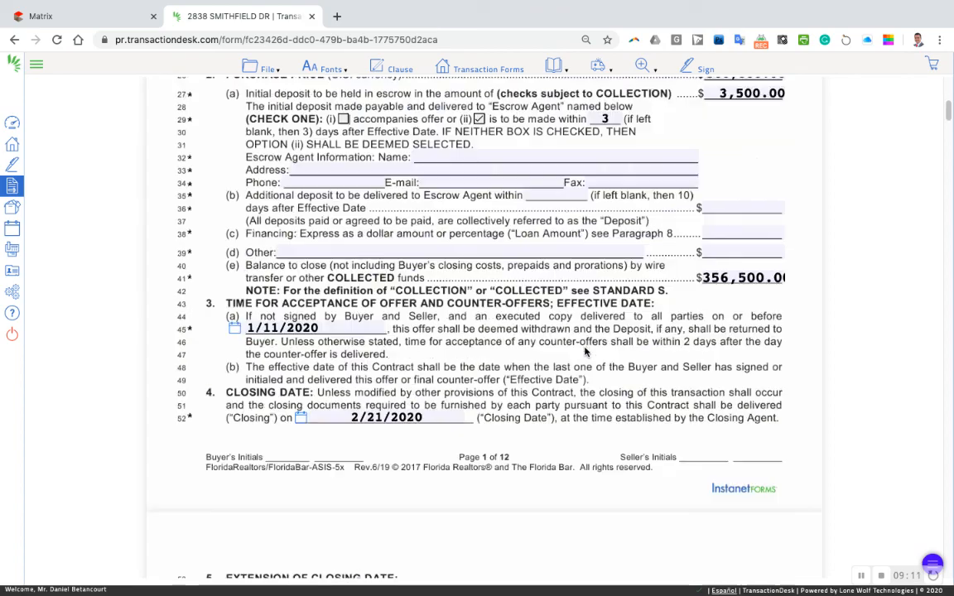
{"action": "scroll", "coordinate": [584, 357], "scroll_direction": "down", "scroll_amount": 14}
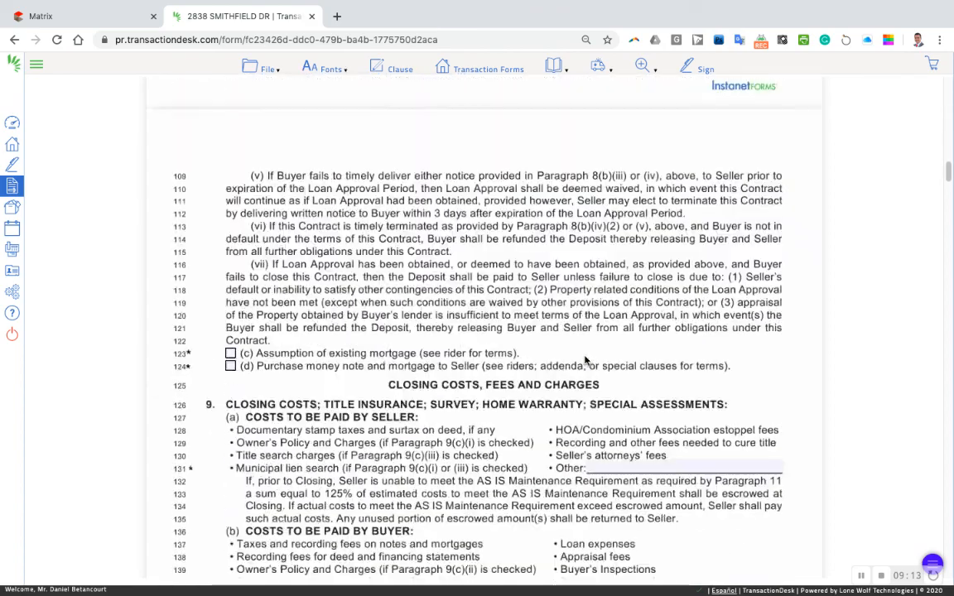
{"action": "scroll", "coordinate": [578, 354], "scroll_direction": "up", "scroll_amount": 20}
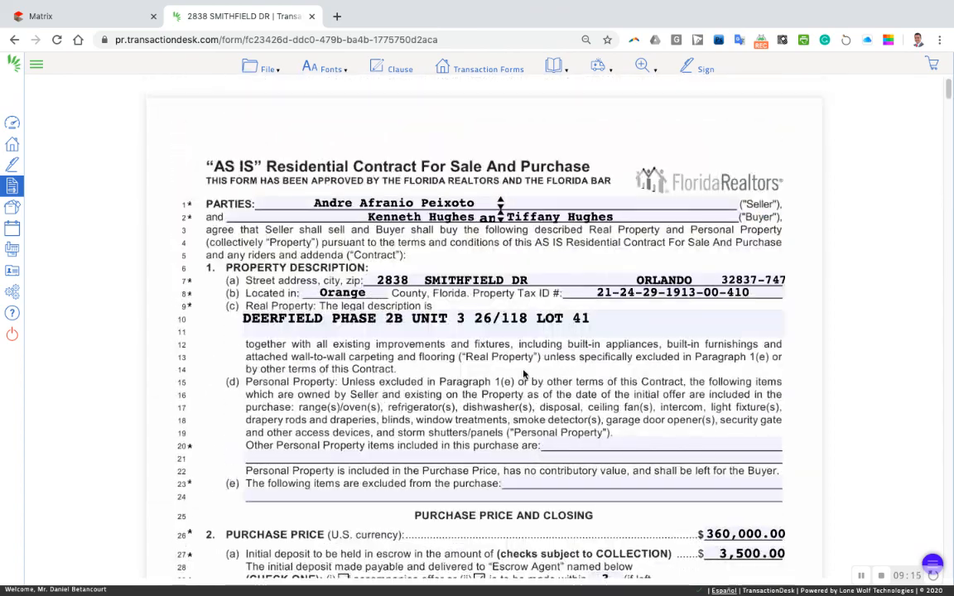
{"action": "scroll", "coordinate": [577, 432], "scroll_direction": "down", "scroll_amount": 12}
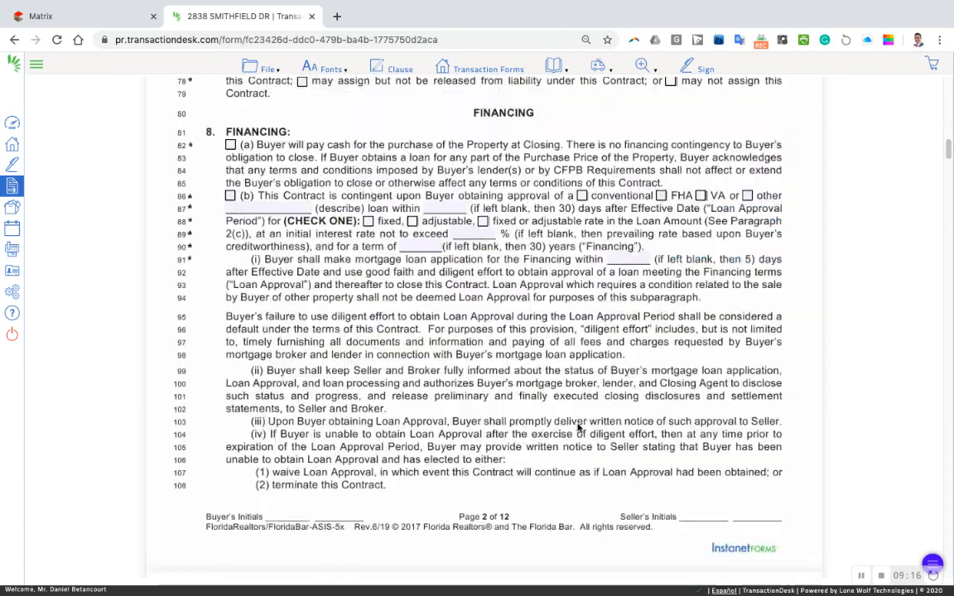
{"action": "scroll", "coordinate": [579, 425], "scroll_direction": "up", "scroll_amount": 12}
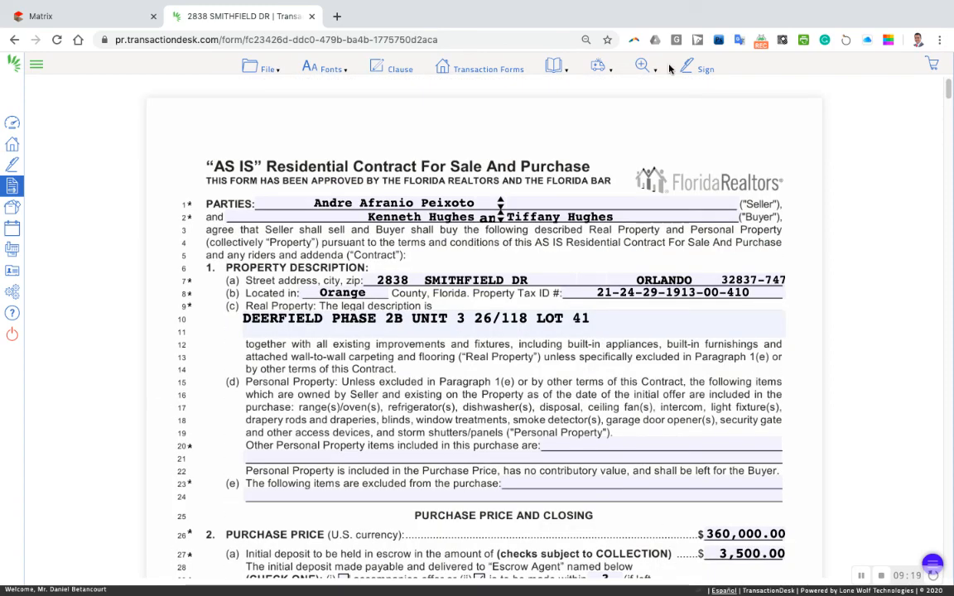